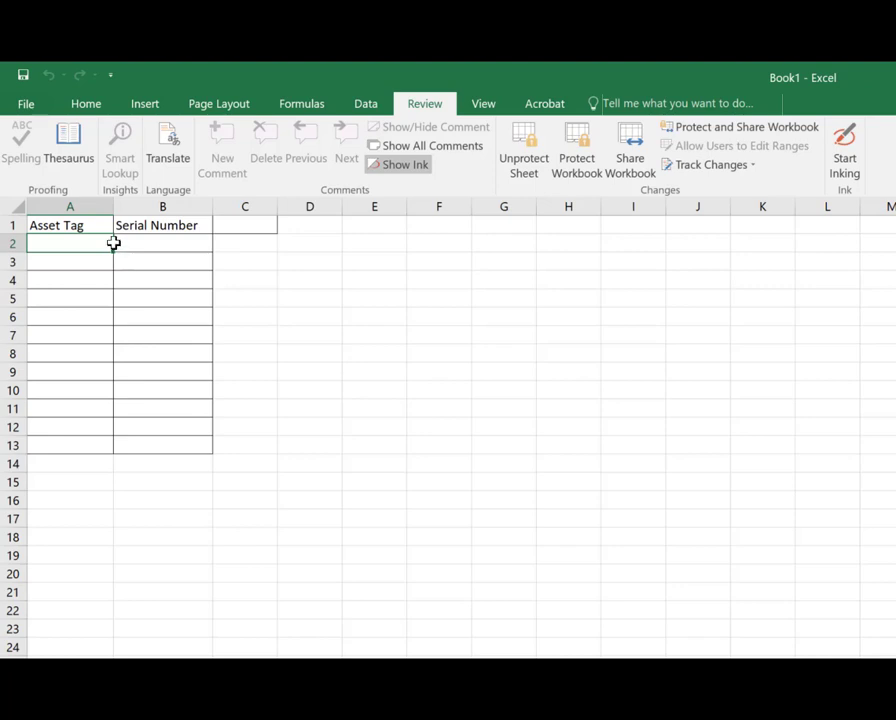
Step: Create a new blank workbook
click(24, 104)
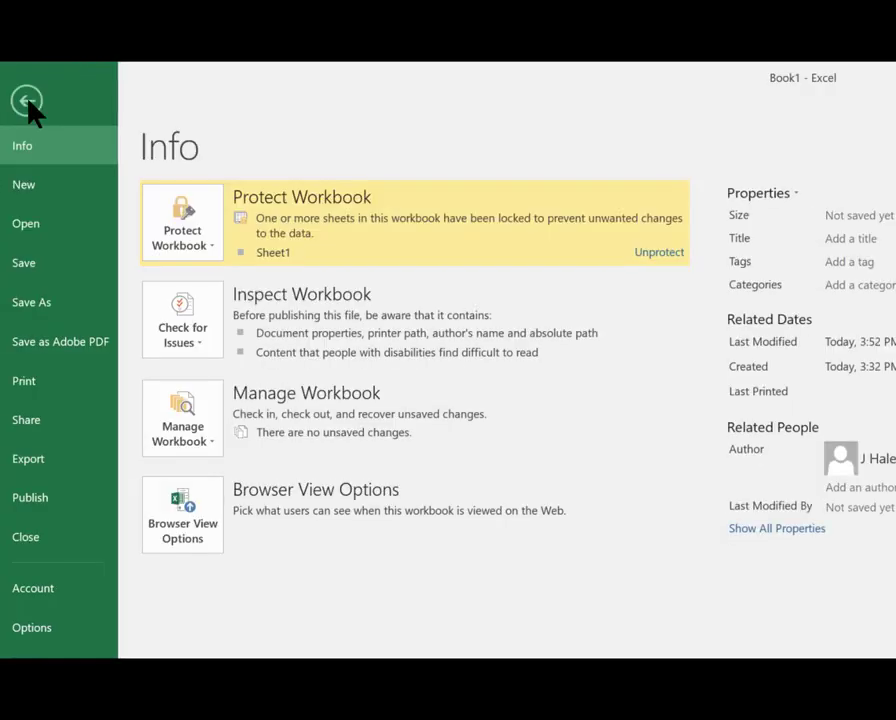
click(44, 186)
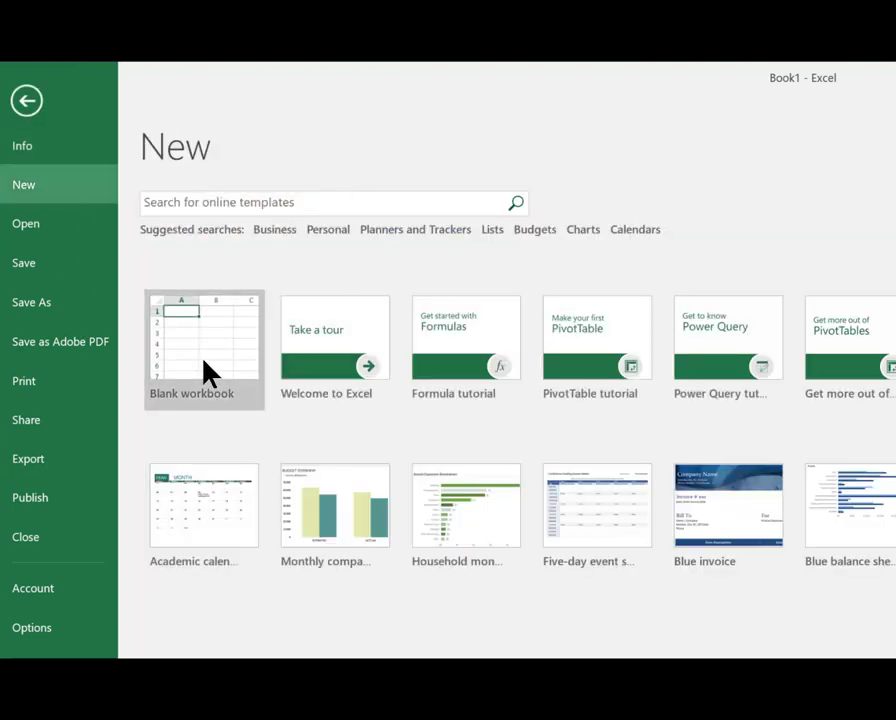
click(205, 365)
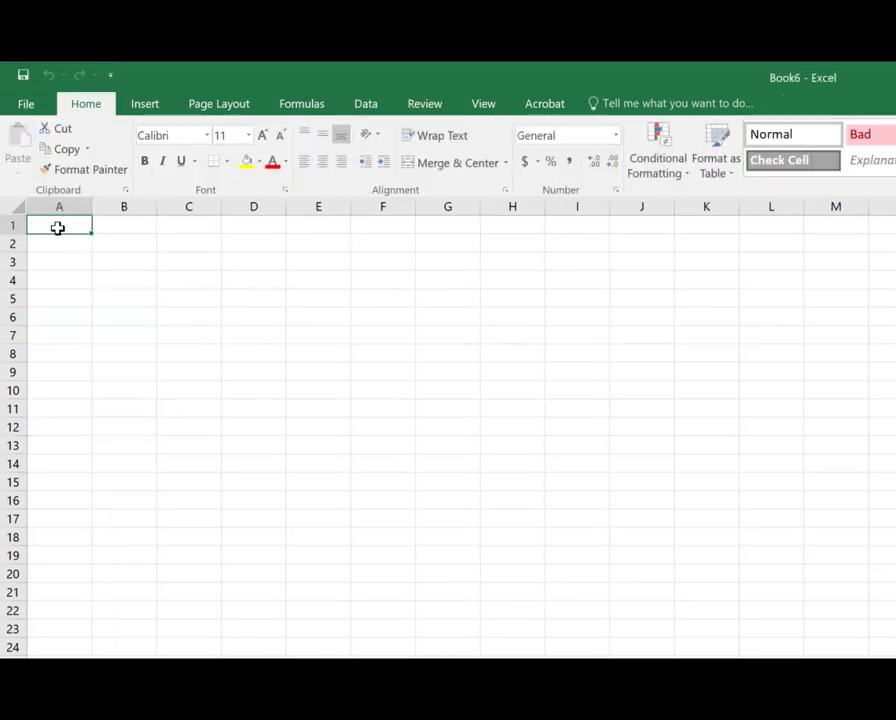
Step: Widen column A and enter the header Asset Tag in A1
drag(92, 206, 141, 222)
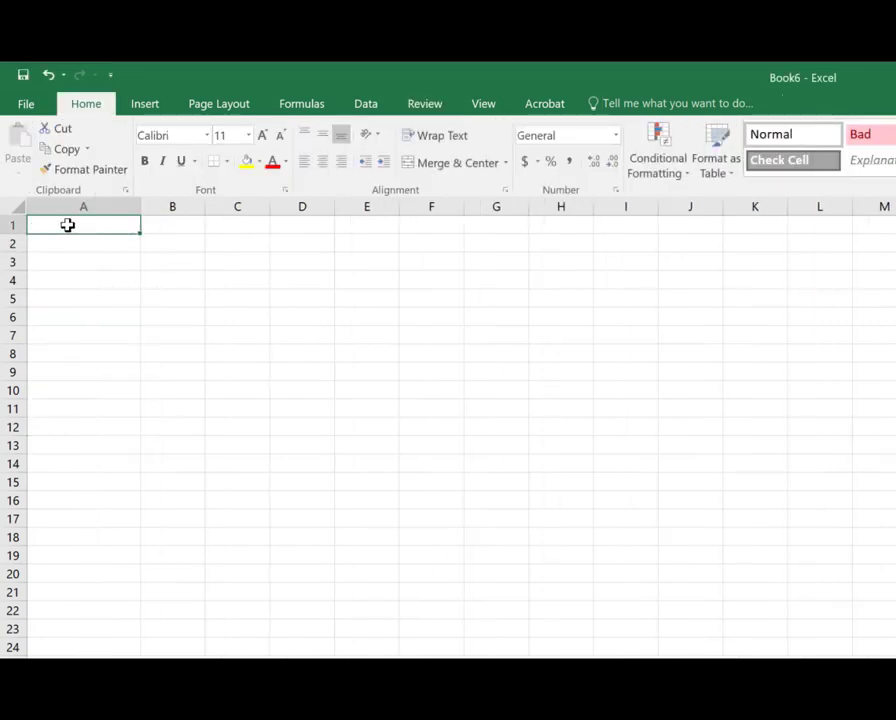
text(Asset Tag)
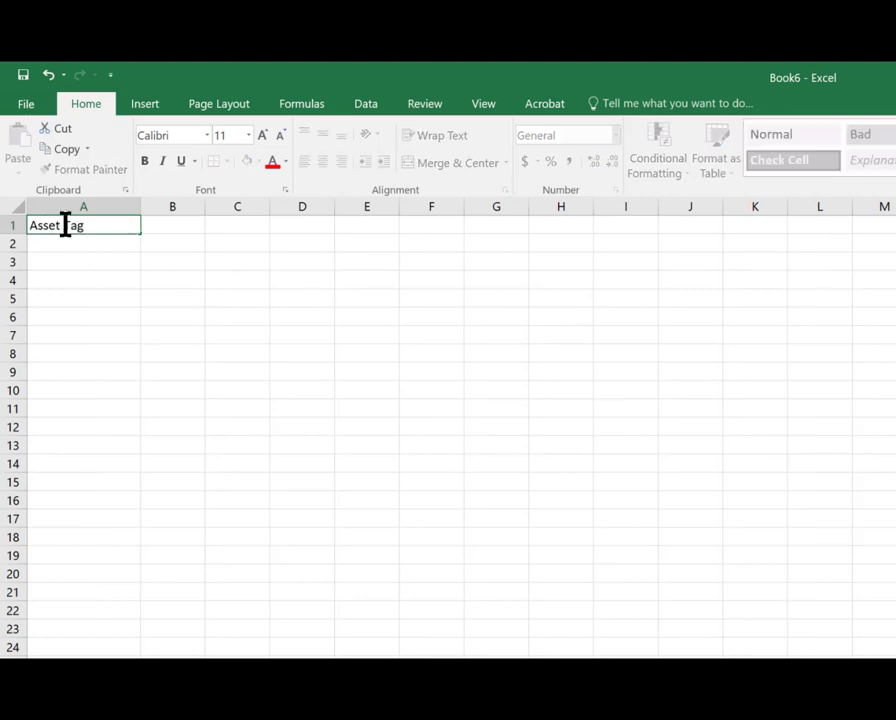
key(Tab)
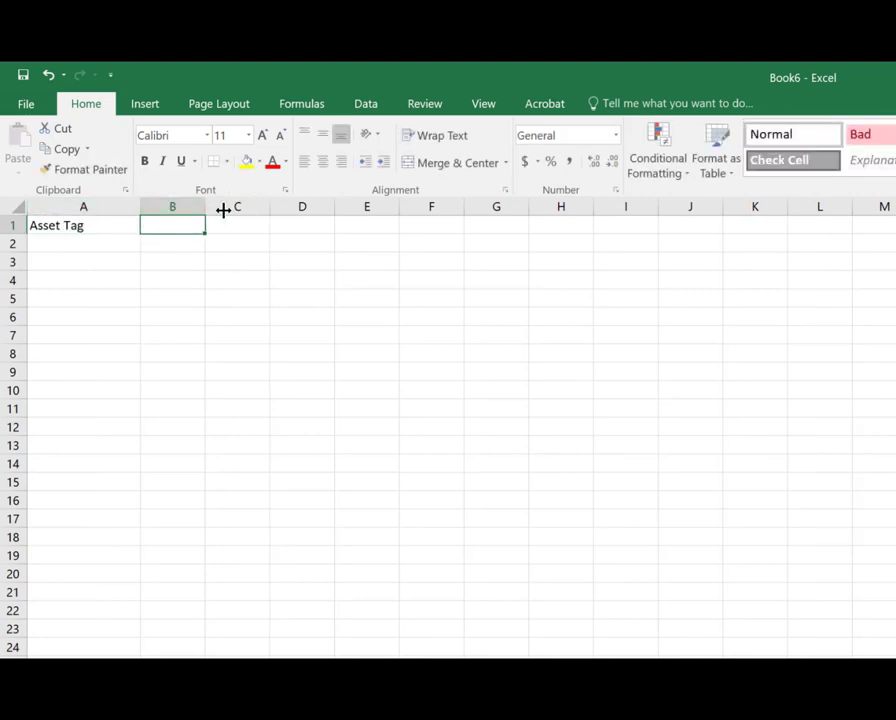
Step: Widen column B and enter the header Serial Number in B1
drag(223, 210, 256, 210)
text(Seri)
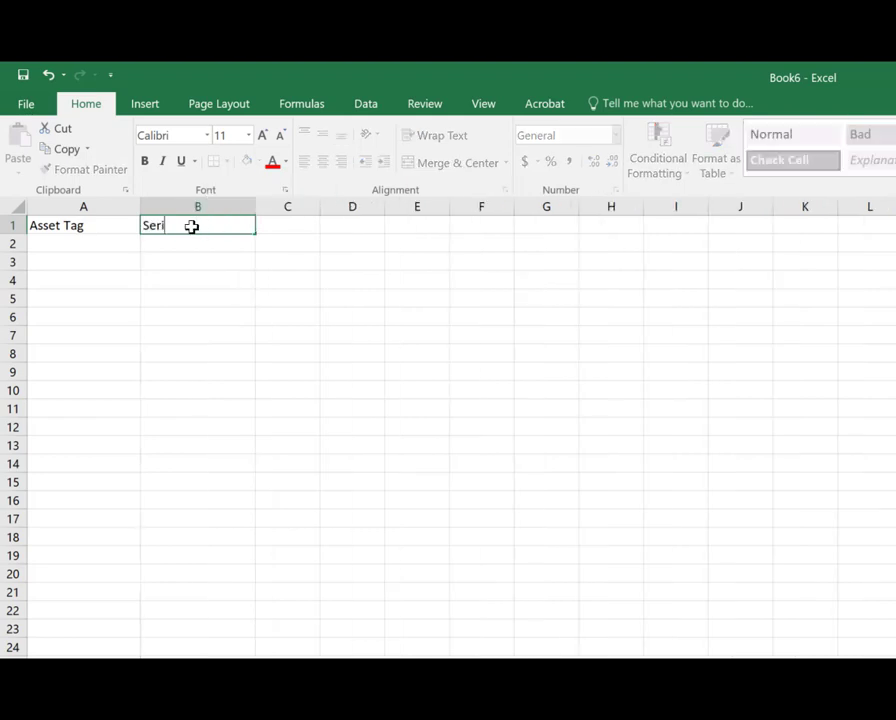
text(al Number)
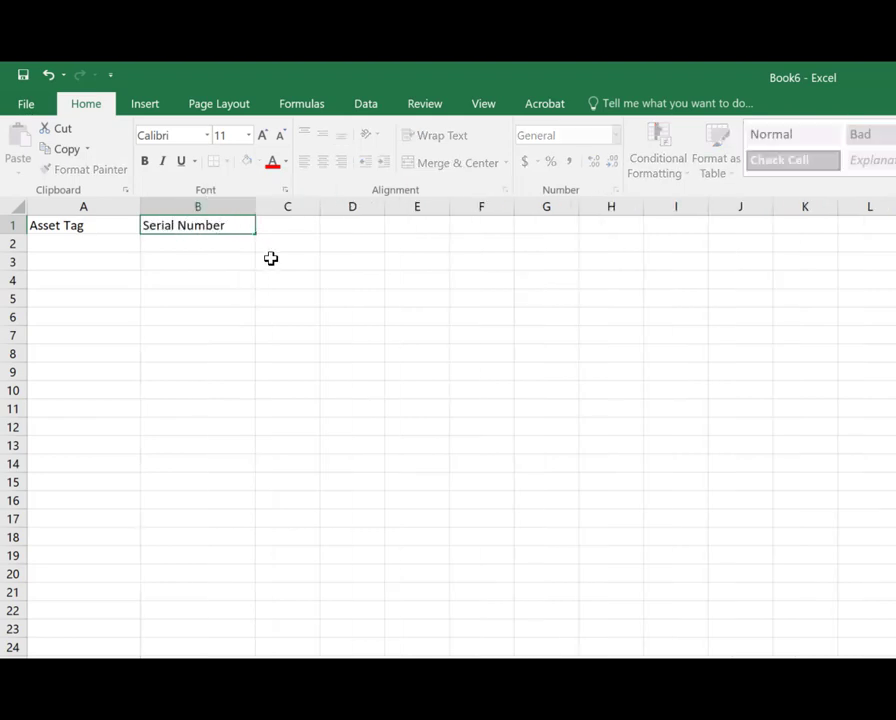
click(200, 260)
click(108, 244)
key(Tab)
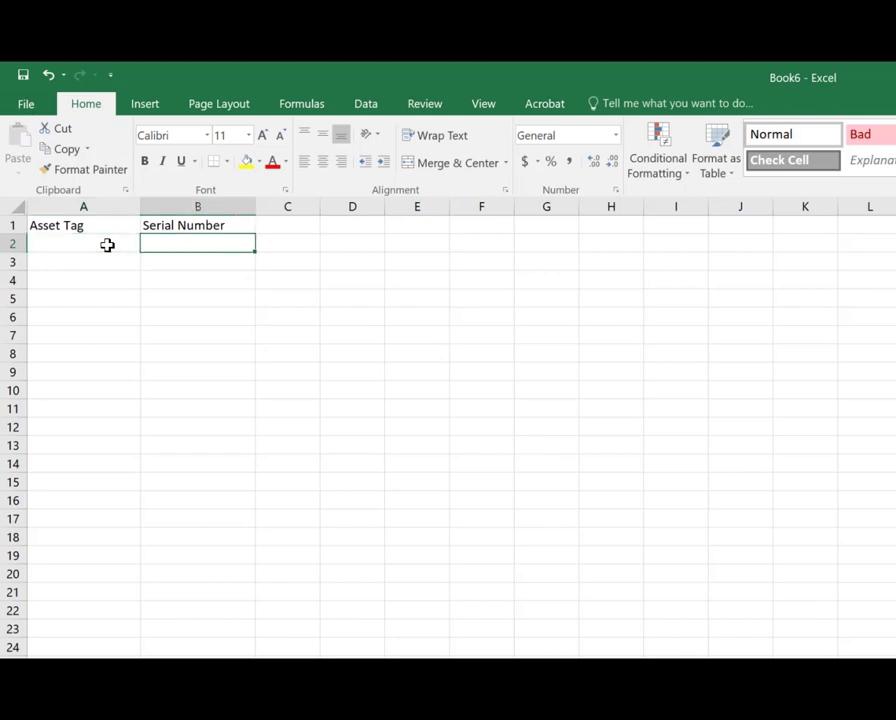
key(Tab)
key(Tab)
key(Tab)
key(shift+Tab)
key(shift+Tab)
key(shift+Tab)
key(shift+Tab)
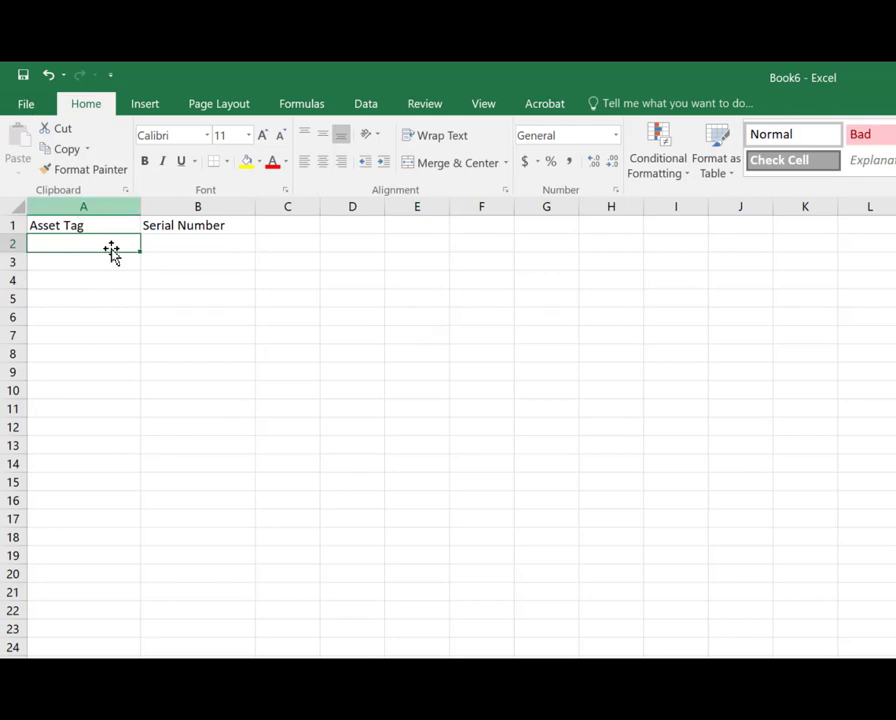
Step: Unlock all cells in columns A and B through the cell protection format settings
click(84, 204)
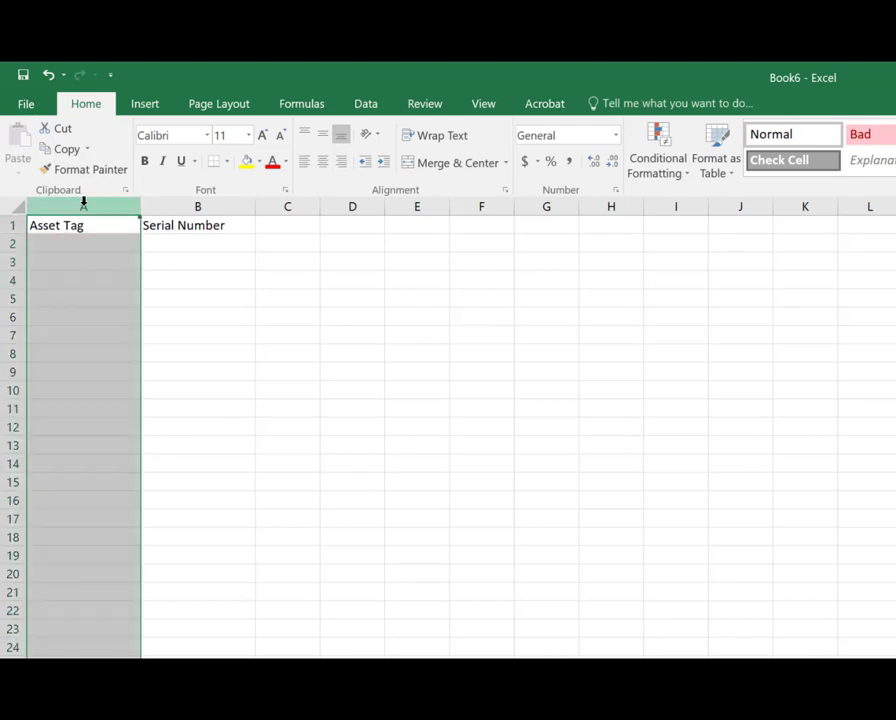
shift+click(193, 204)
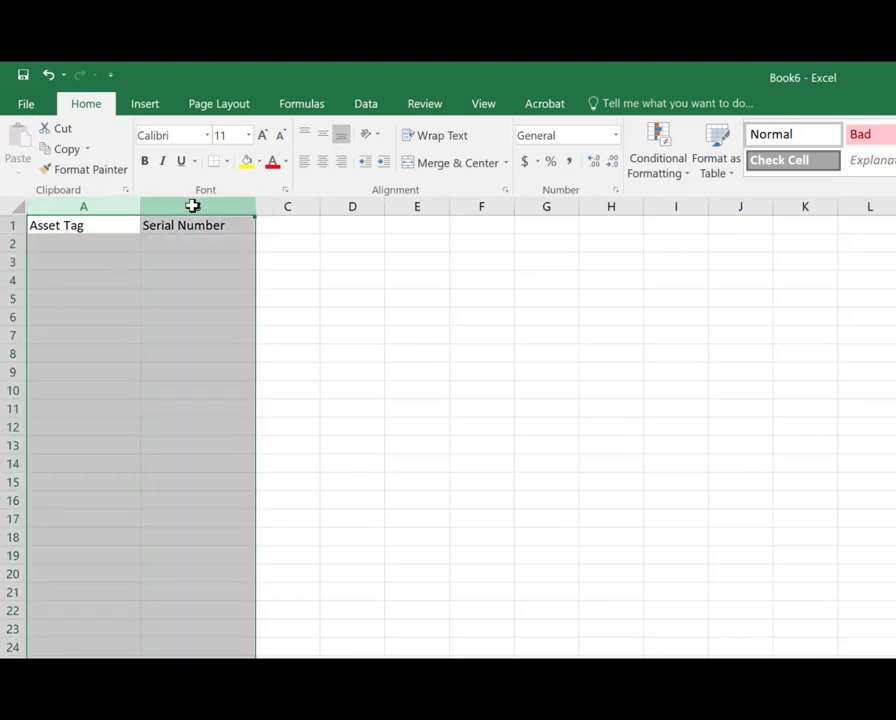
right_click(193, 205)
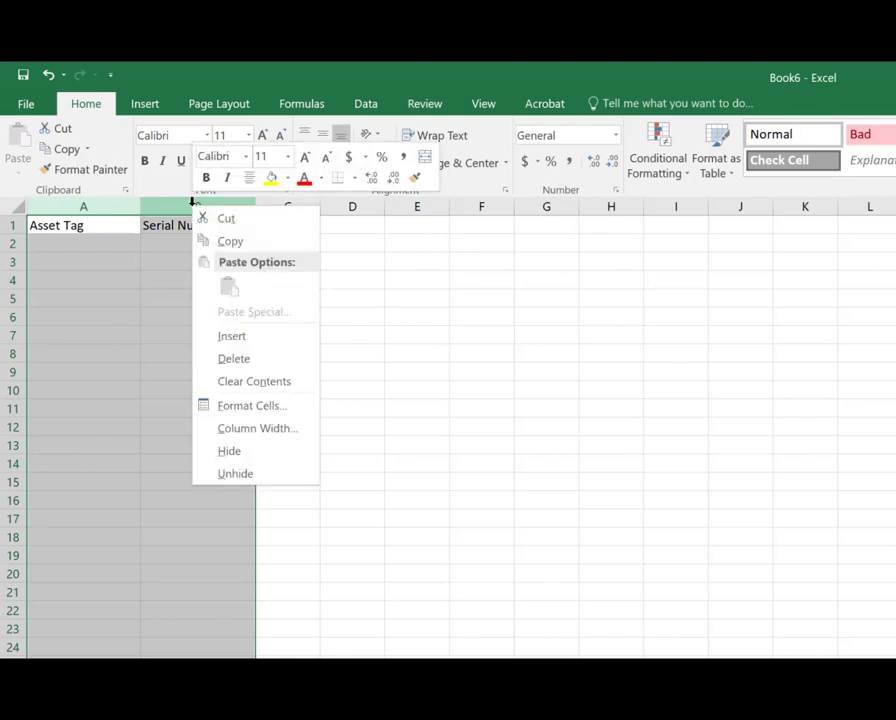
click(274, 412)
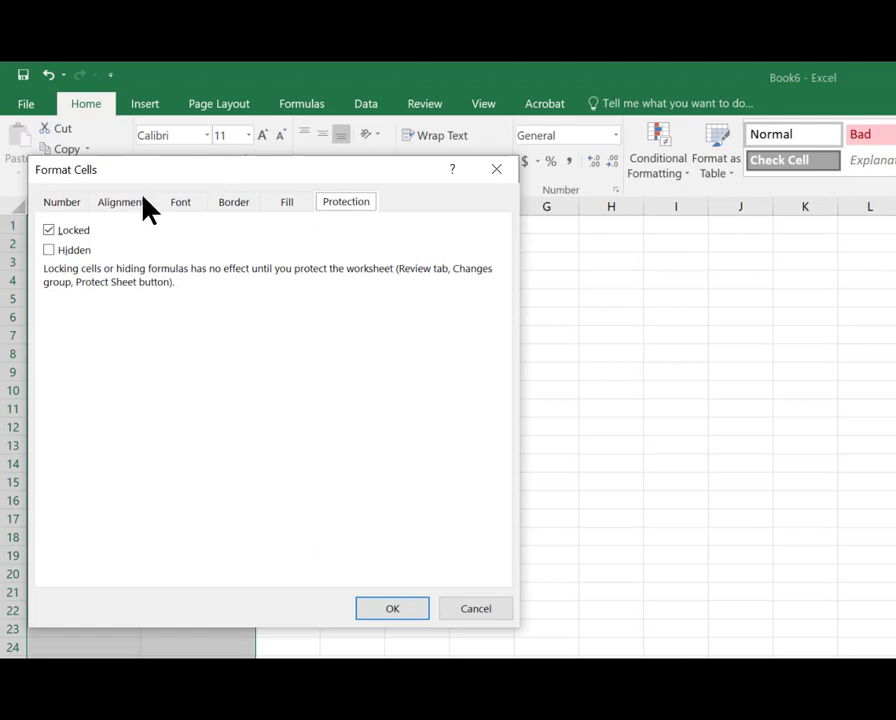
click(69, 204)
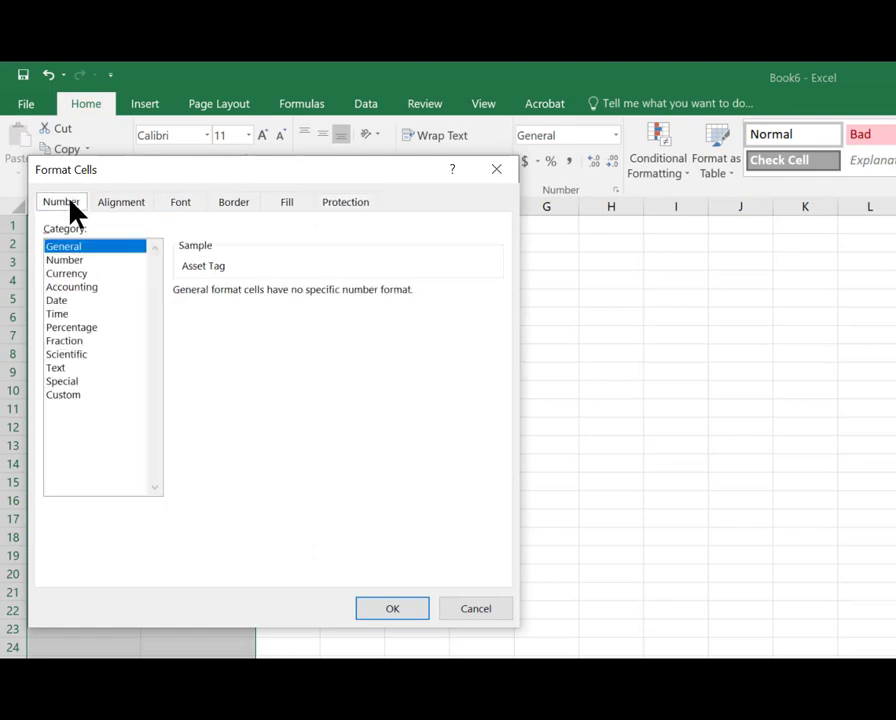
click(364, 203)
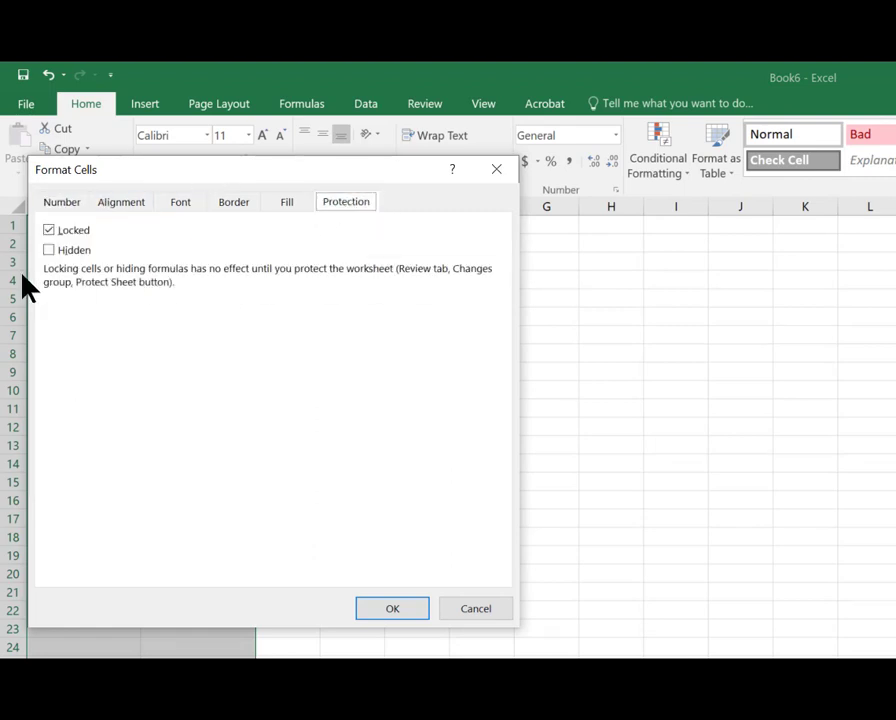
click(49, 231)
click(390, 612)
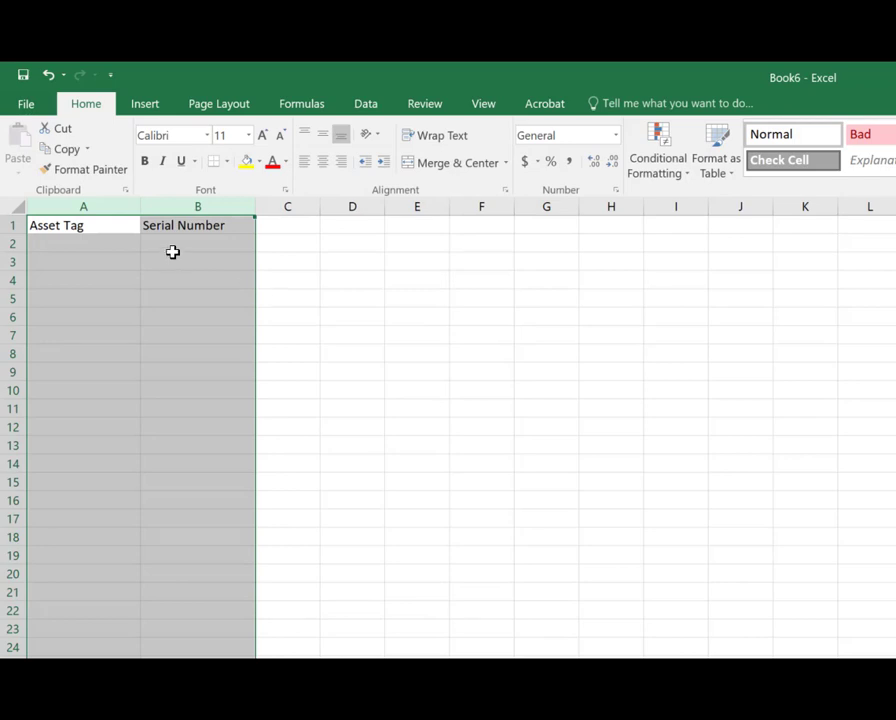
Step: Protect the sheet without a password, disallowing selection of locked cells
click(428, 108)
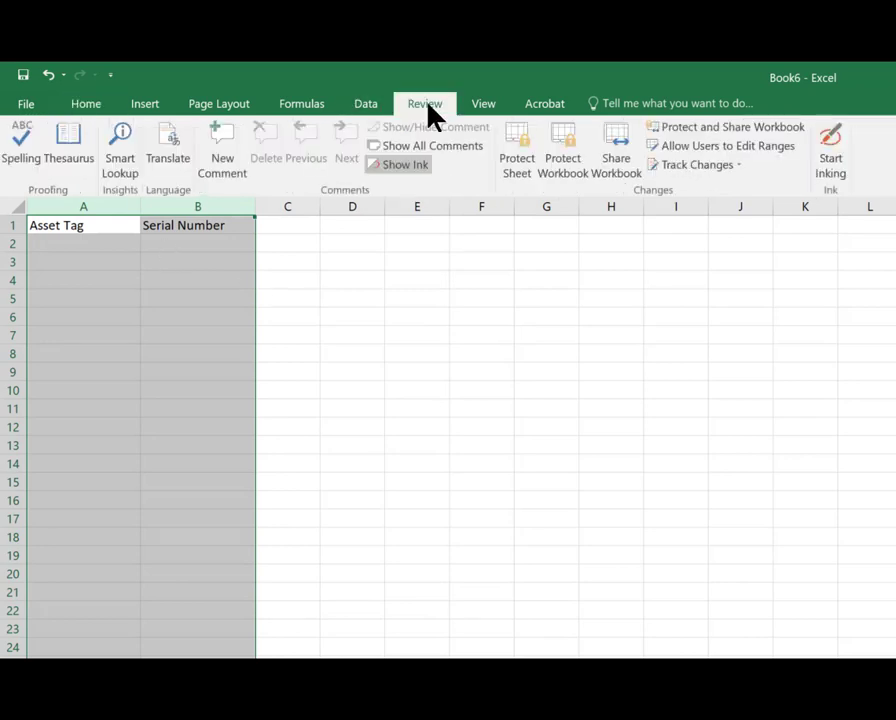
click(530, 160)
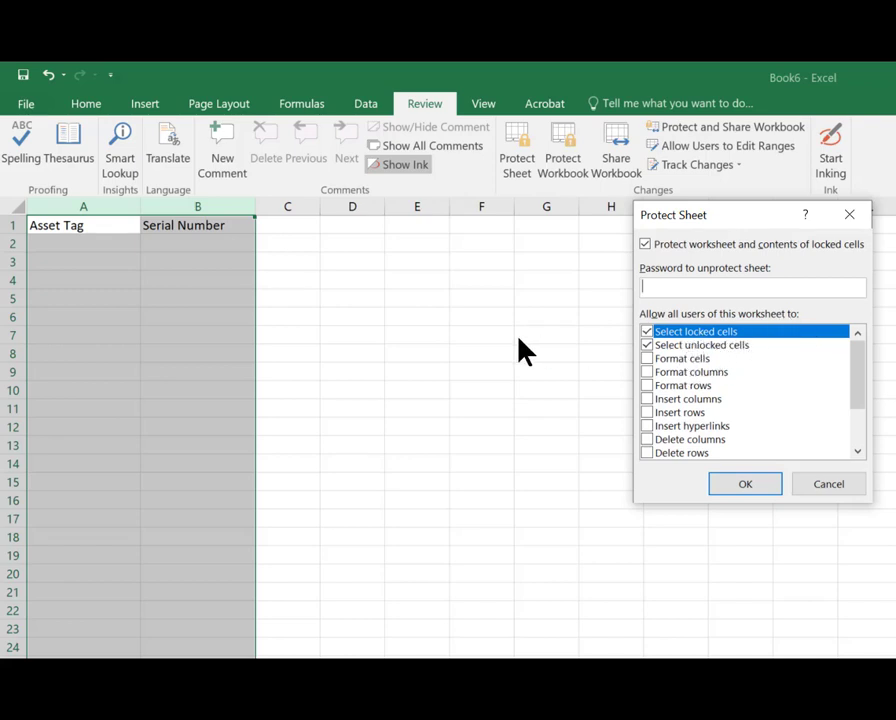
click(647, 334)
click(756, 490)
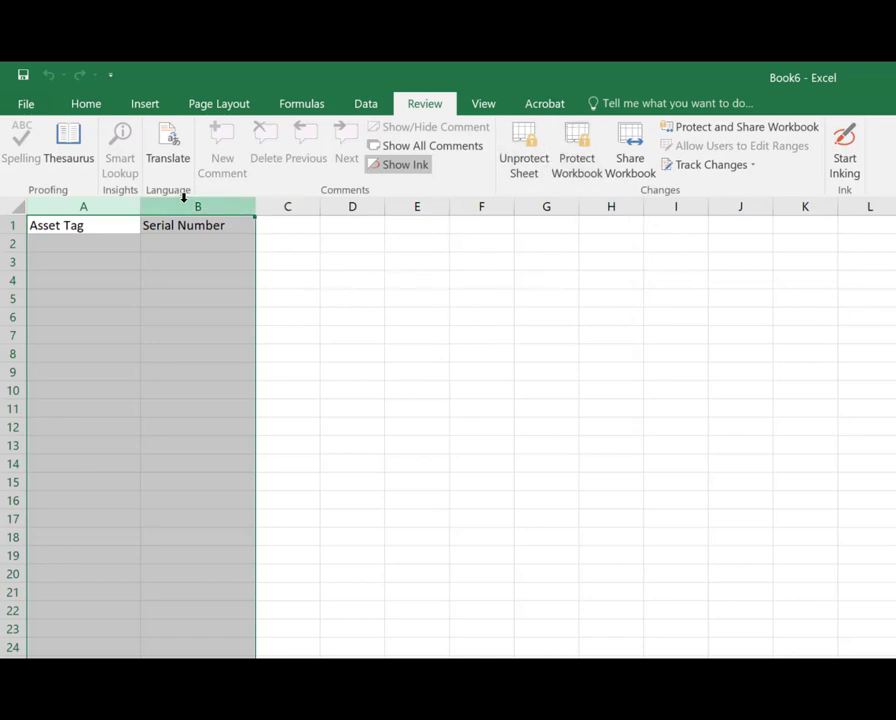
Step: Enter test values 123565/xzy, as/tu and wed/ert in rows 2 to 4 of columns A and B
click(84, 244)
text(123565)
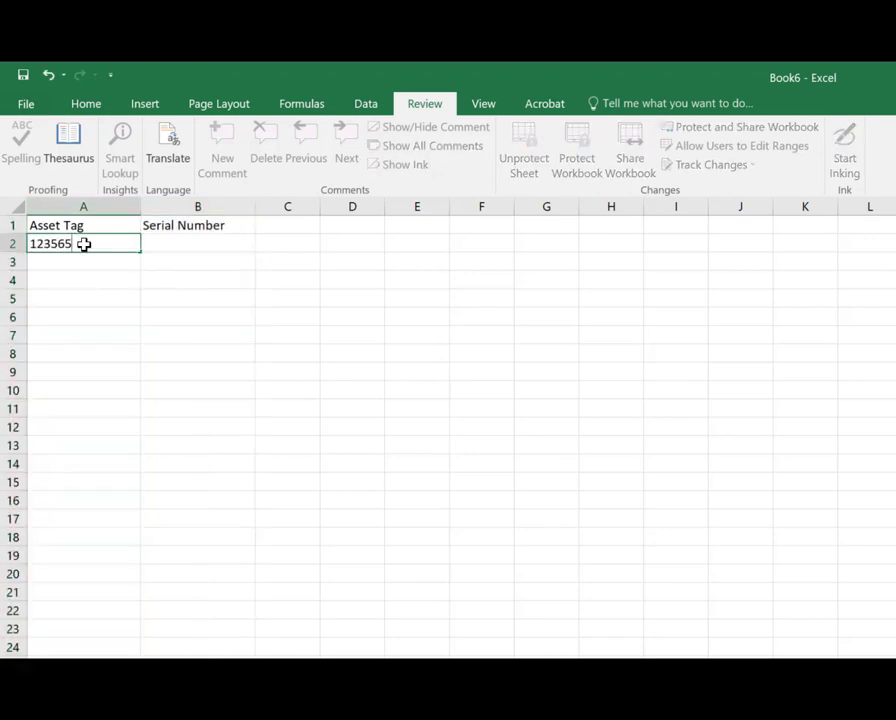
key(Tab)
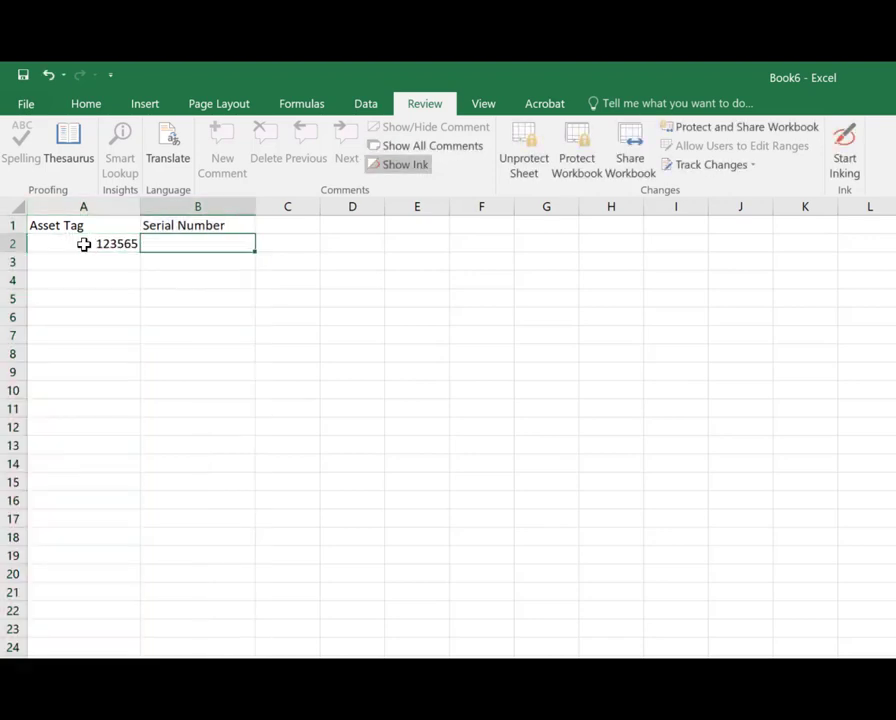
text(xzy)
key(Return)
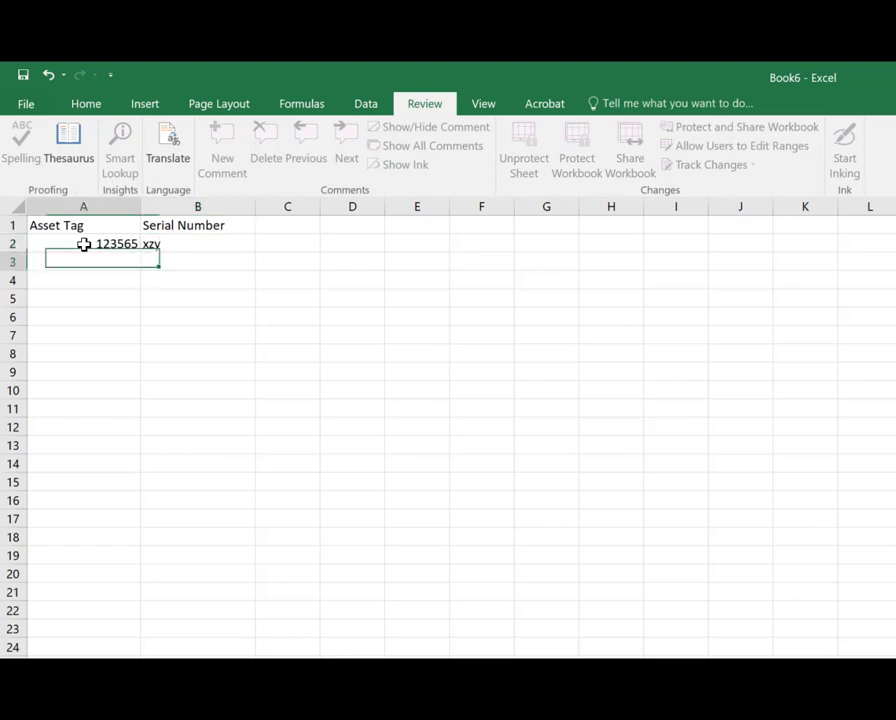
text(as)
key(Tab)
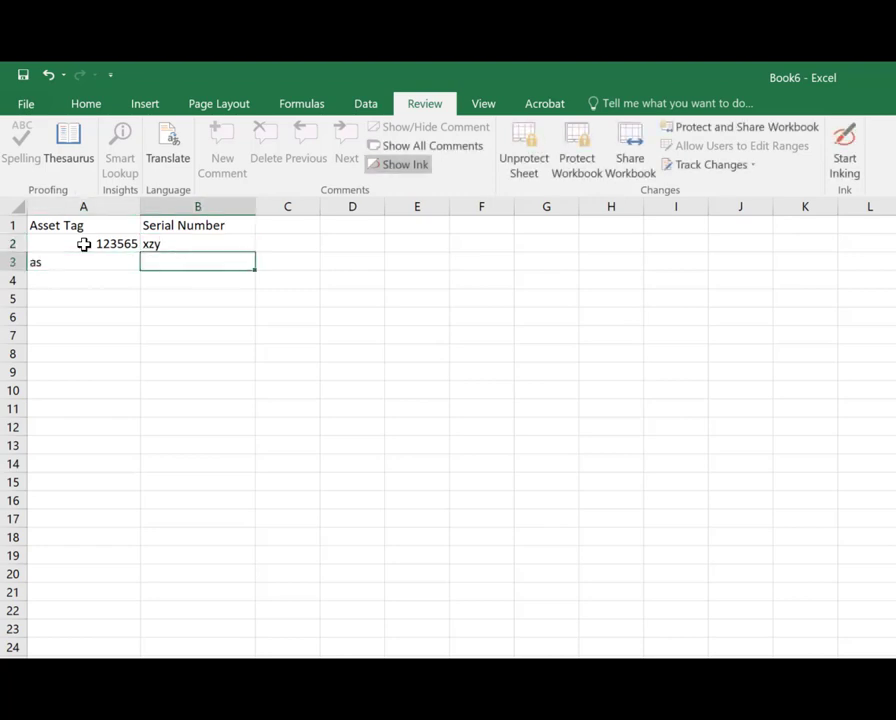
text(tu)
key(Return)
text(wed)
key(Tab)
text(ert)
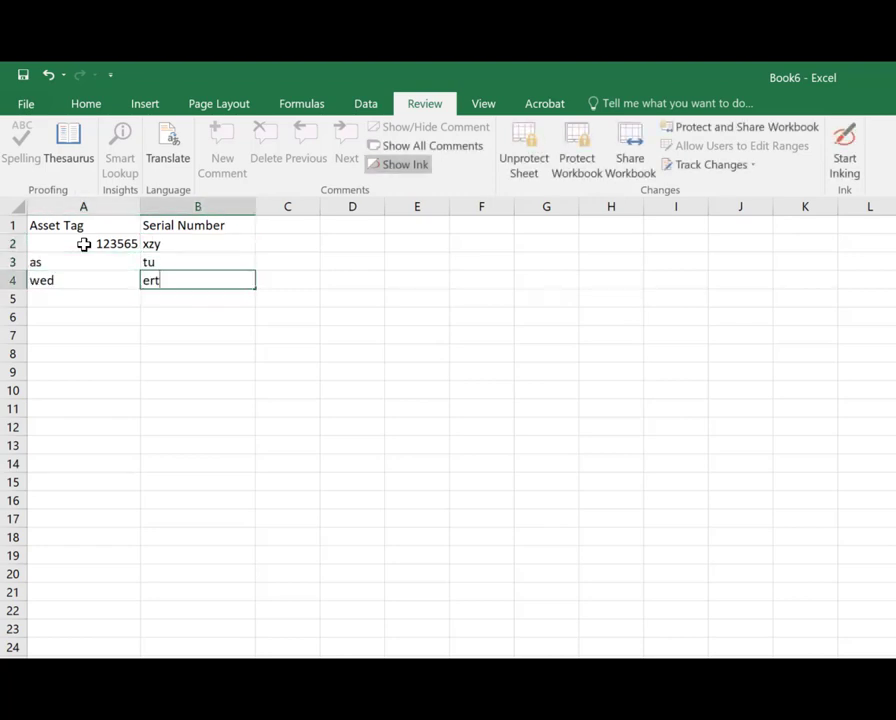
key(Return)
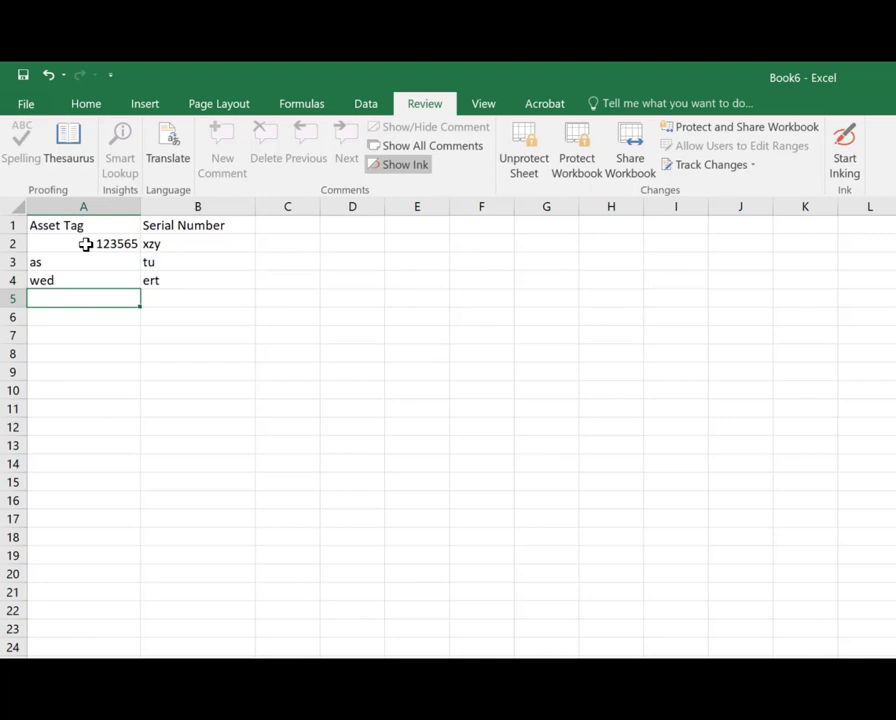
Step: Clear the test entries from A2:B5
drag(86, 244, 178, 292)
key(Delete)
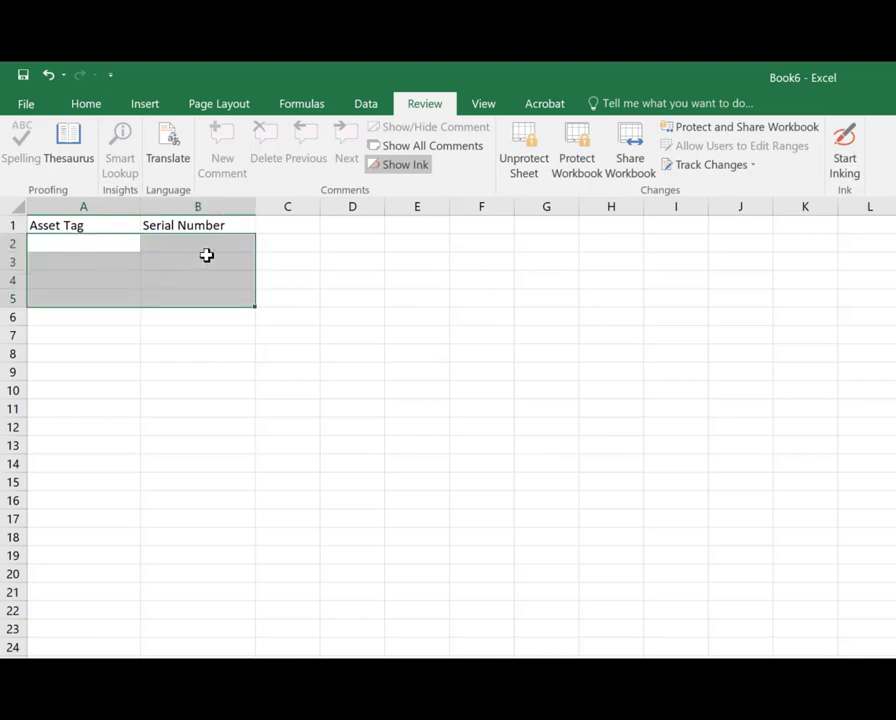
Step: Unprotect the sheet
click(206, 250)
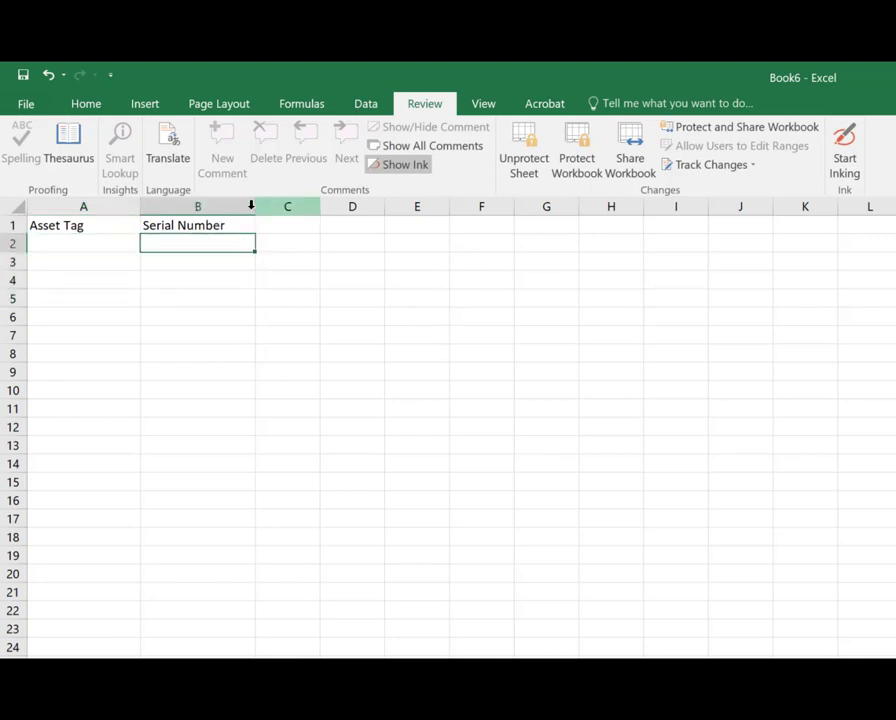
drag(206, 265, 206, 281)
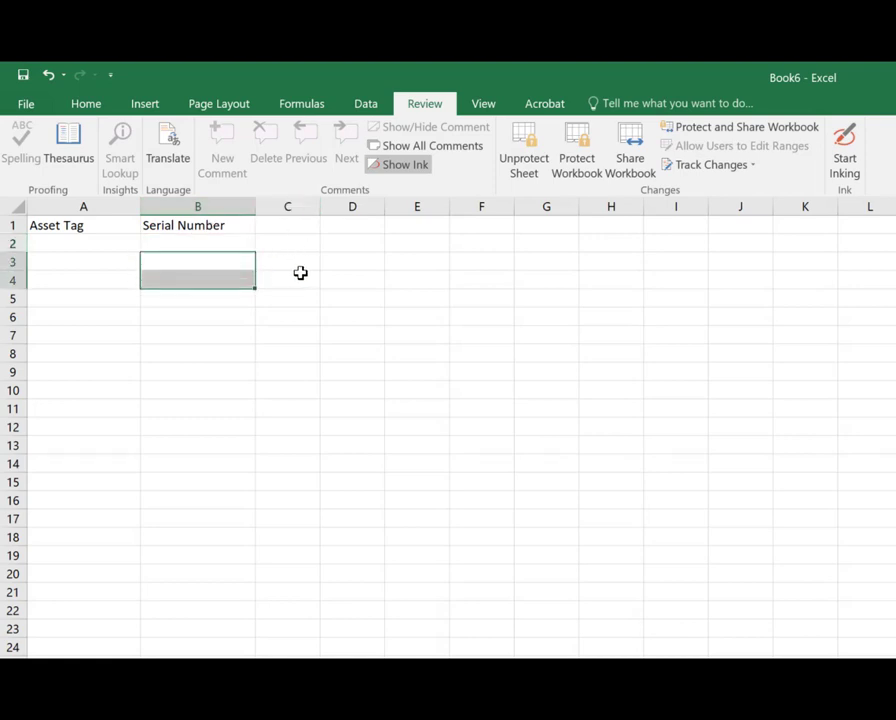
click(200, 227)
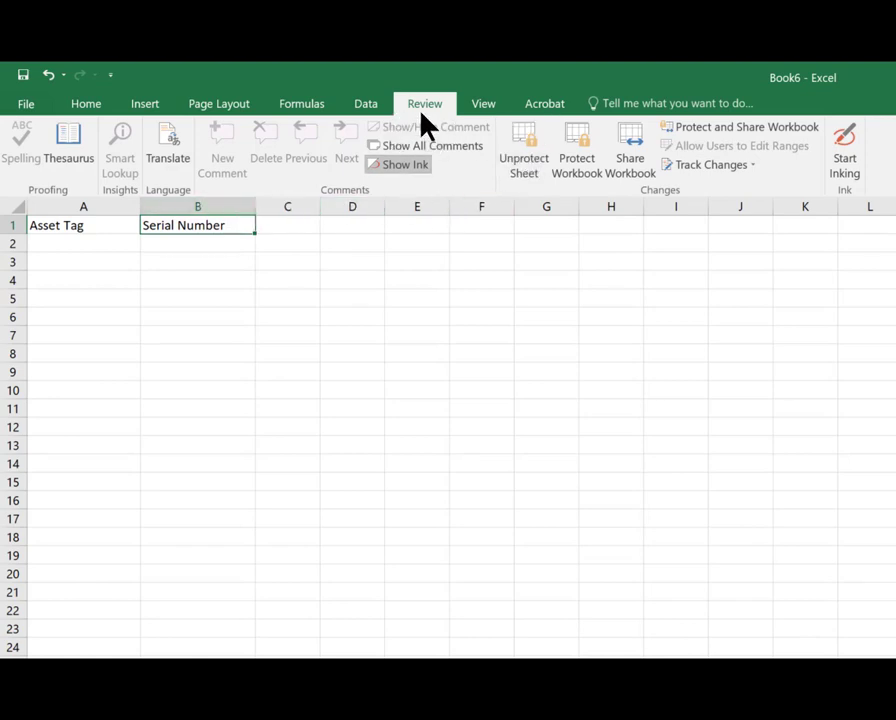
click(524, 165)
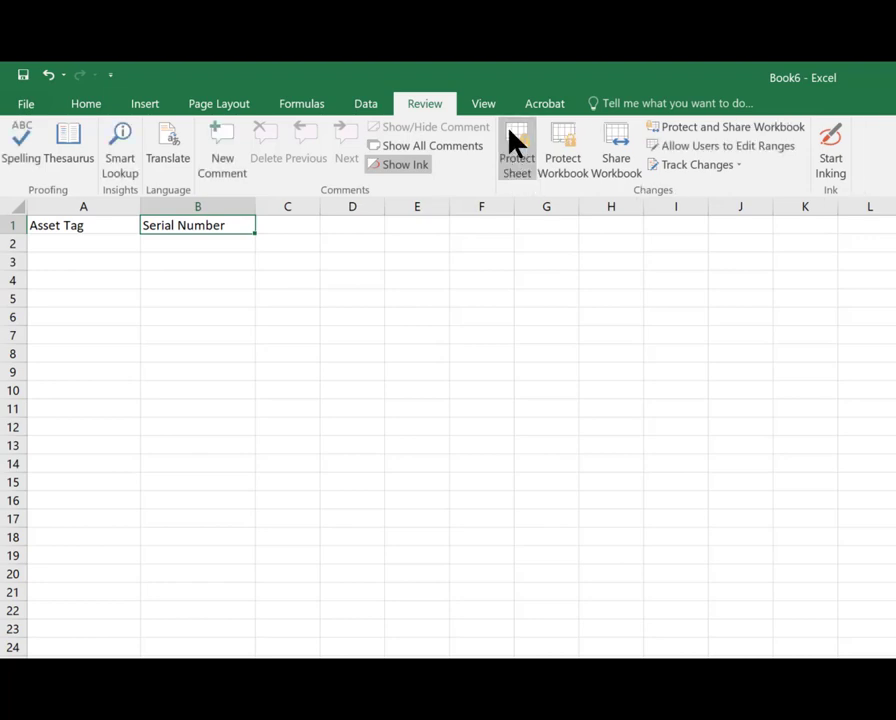
Step: Widen column C and enter the header Model in C1
drag(320, 206, 360, 210)
click(314, 219)
text(Model)
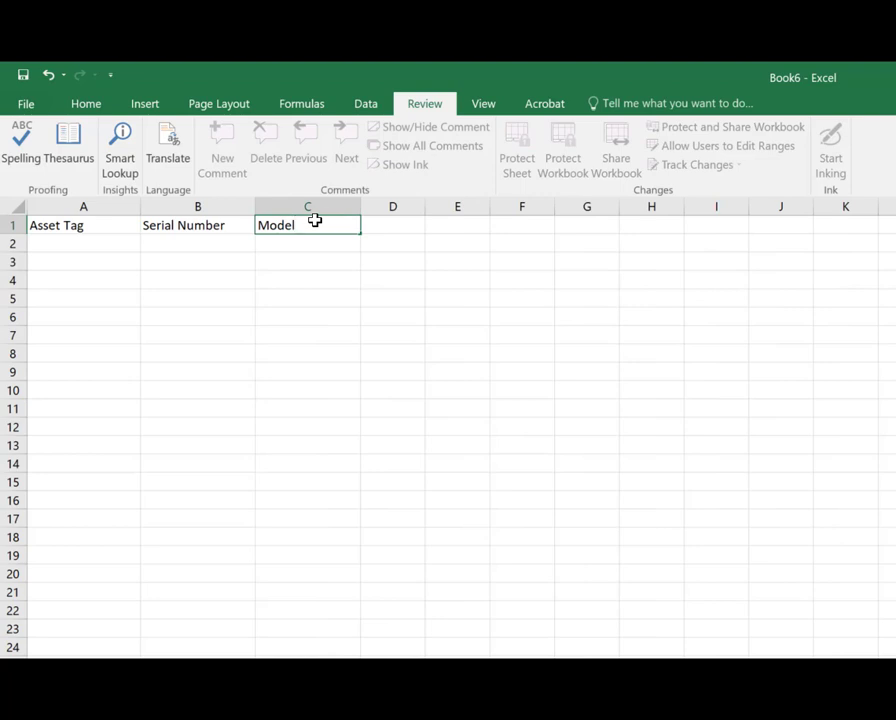
click(378, 248)
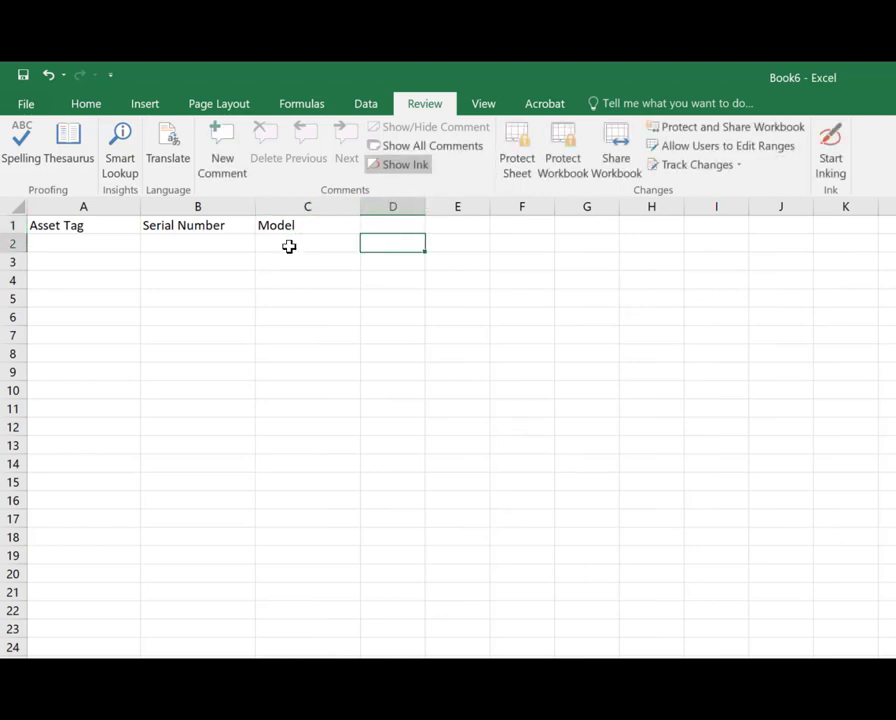
Step: Select columns A to C and clear the Locked protection option for their cells
click(83, 205)
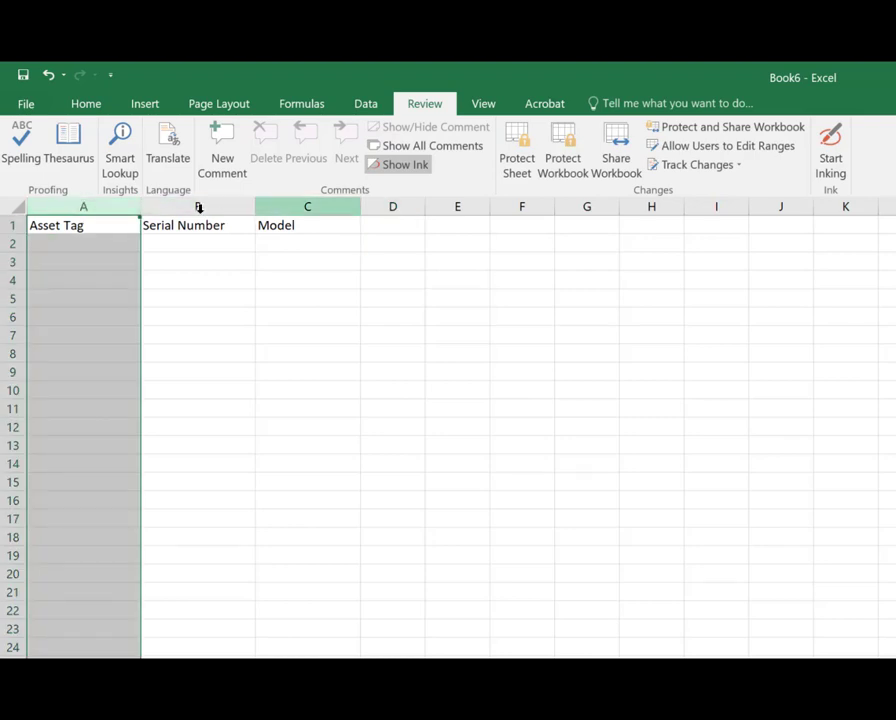
shift+click(311, 205)
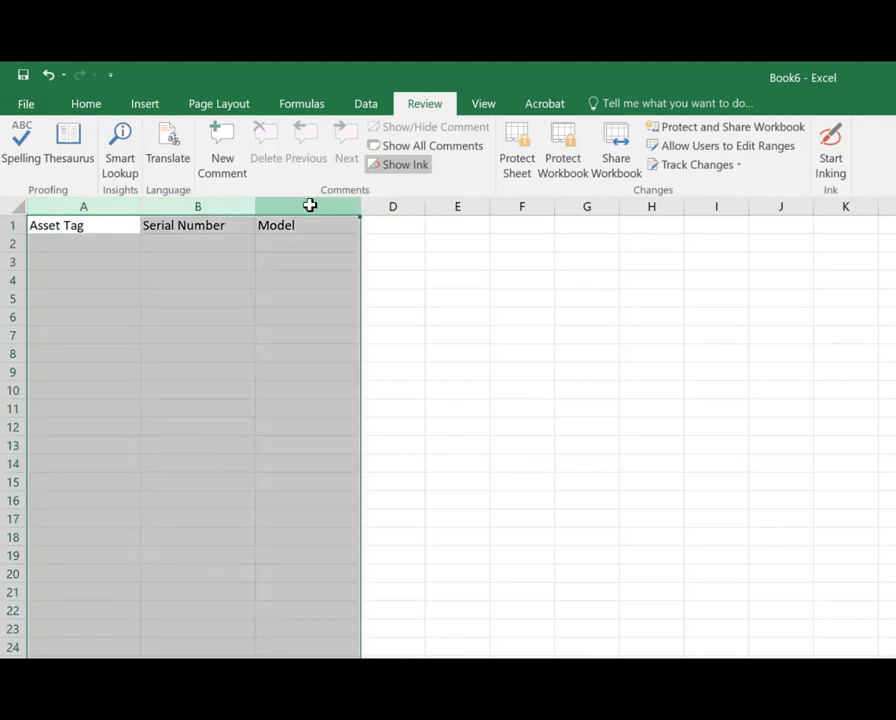
right_click(310, 205)
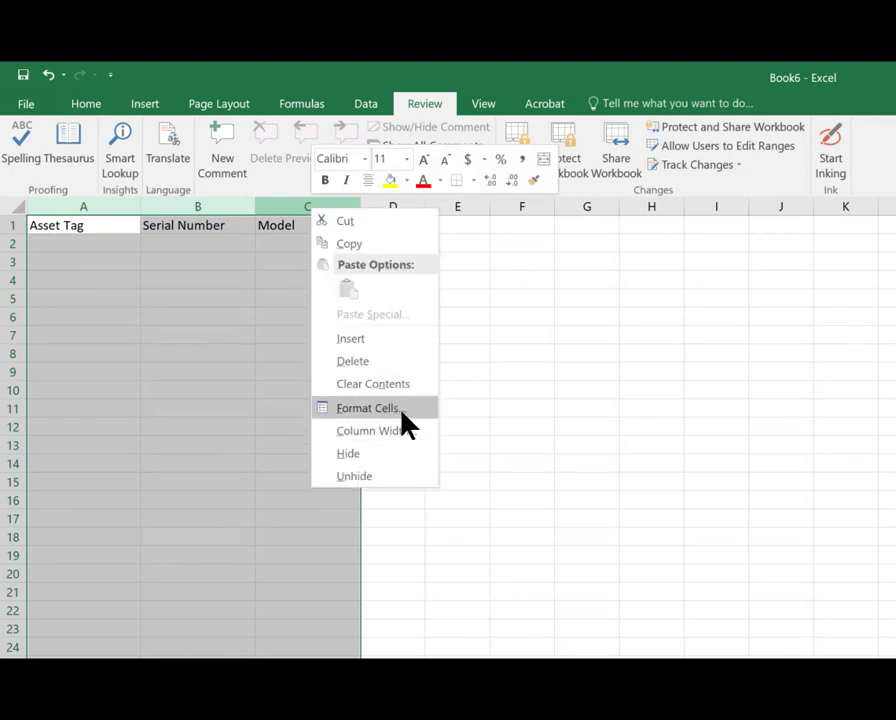
key(Escape)
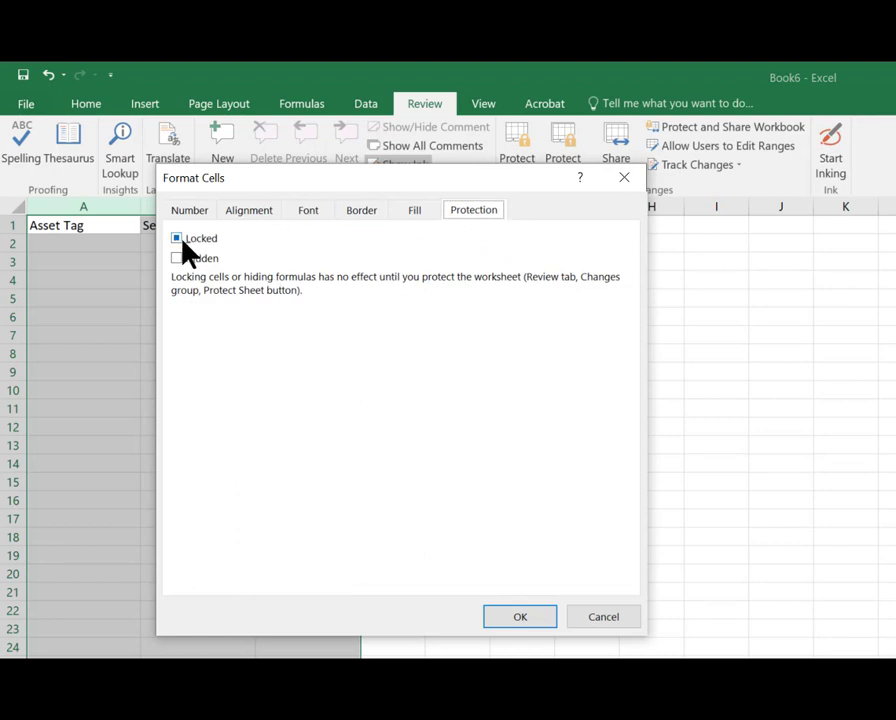
drag(228, 185, 466, 184)
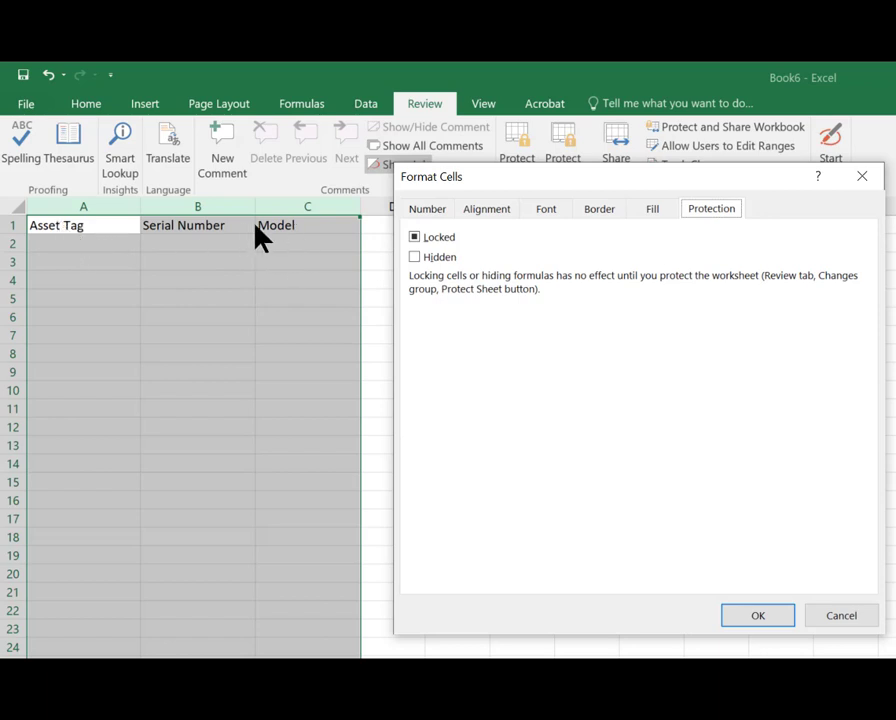
click(415, 238)
click(772, 617)
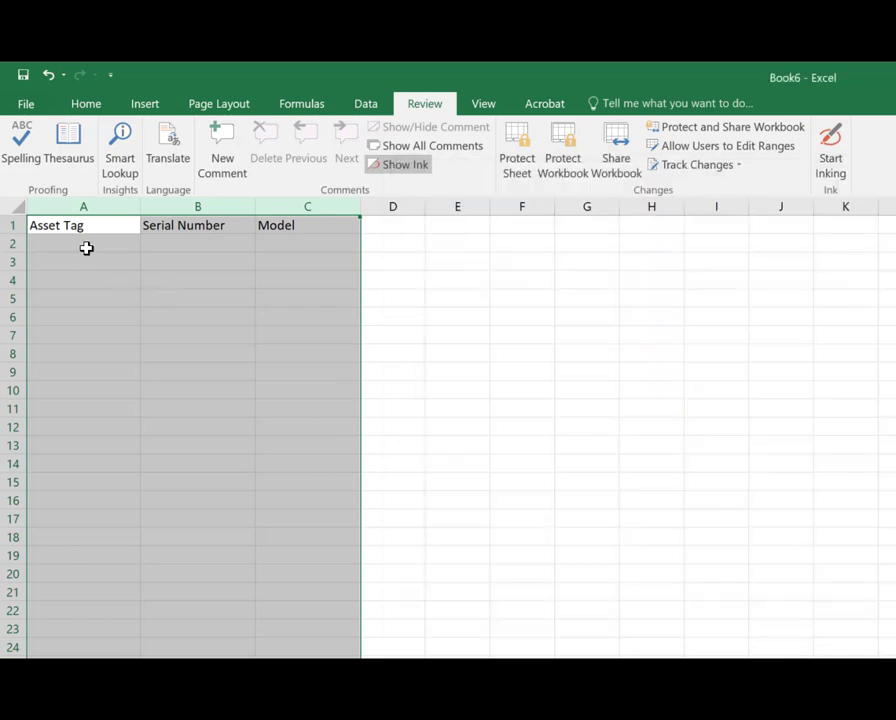
Step: Enter test values 12345, rqwewqseqw and T2222 across row 2 of columns A to C
click(86, 248)
text(12345)
key(Tab)
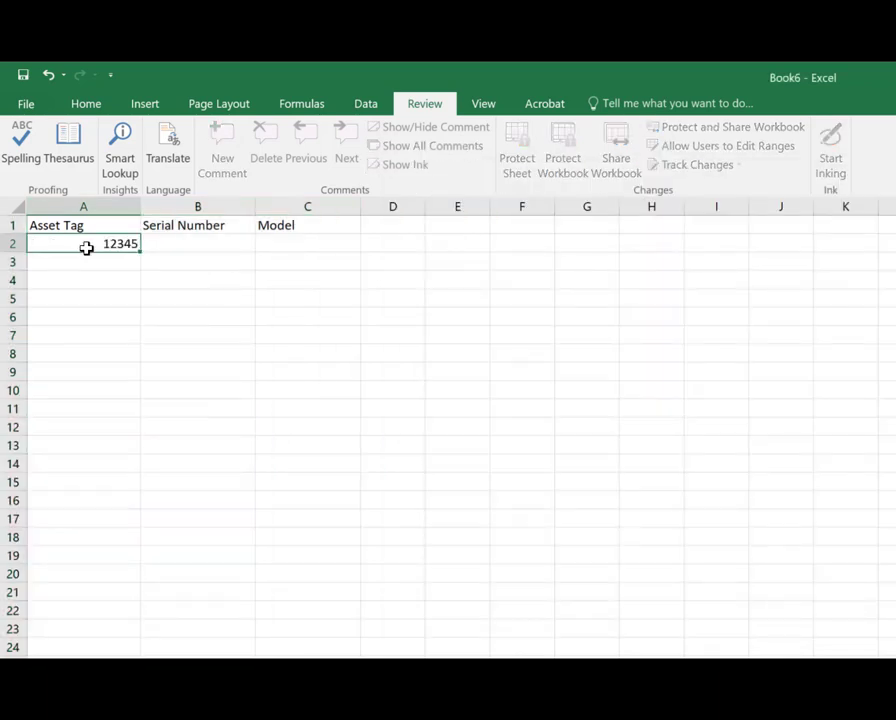
text(rqwewqseqw)
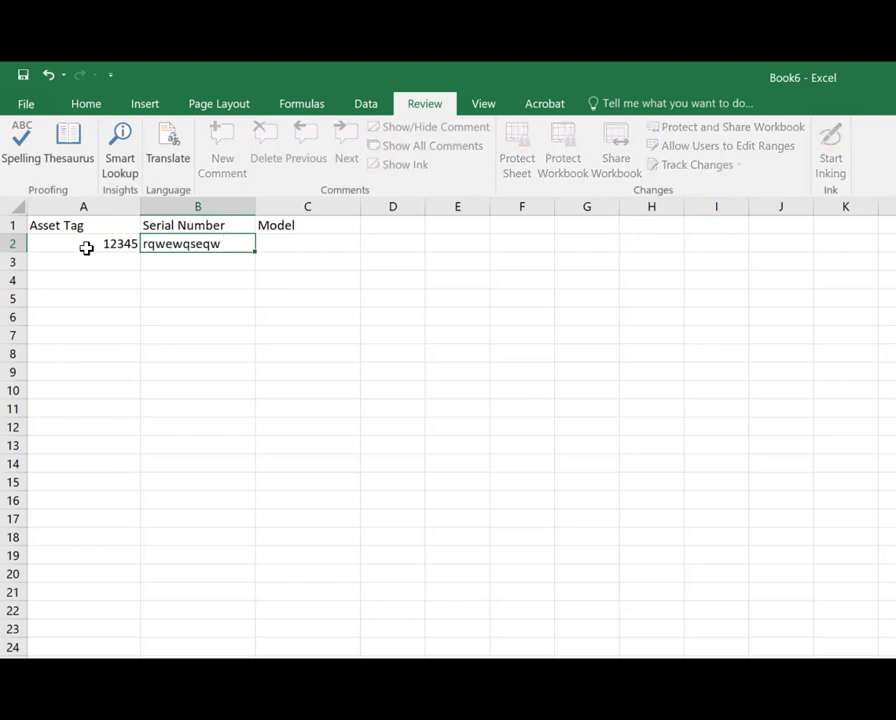
key(Tab)
text(T2)
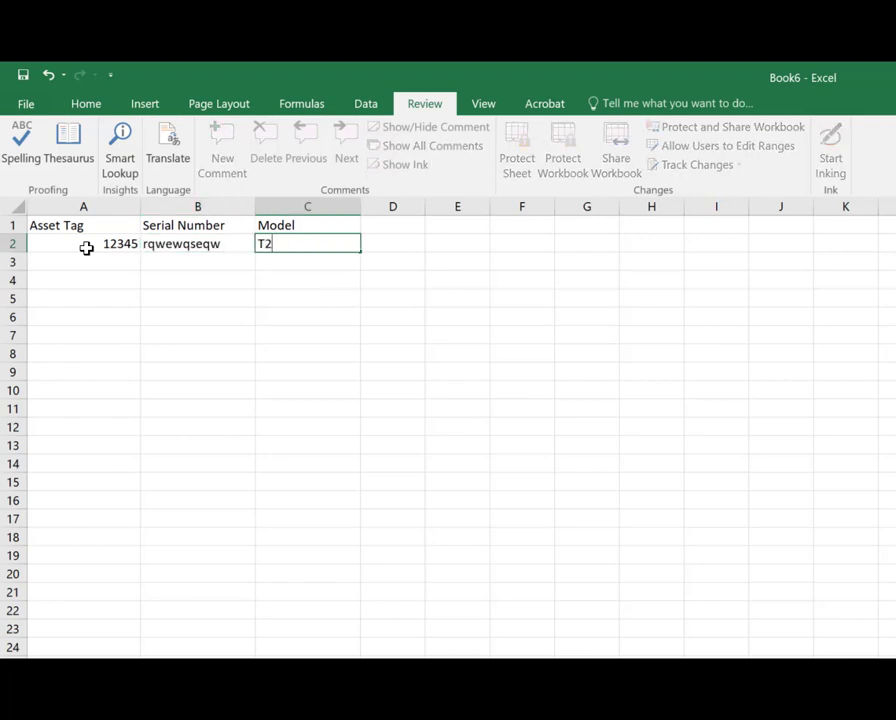
text(222)
key(Tab)
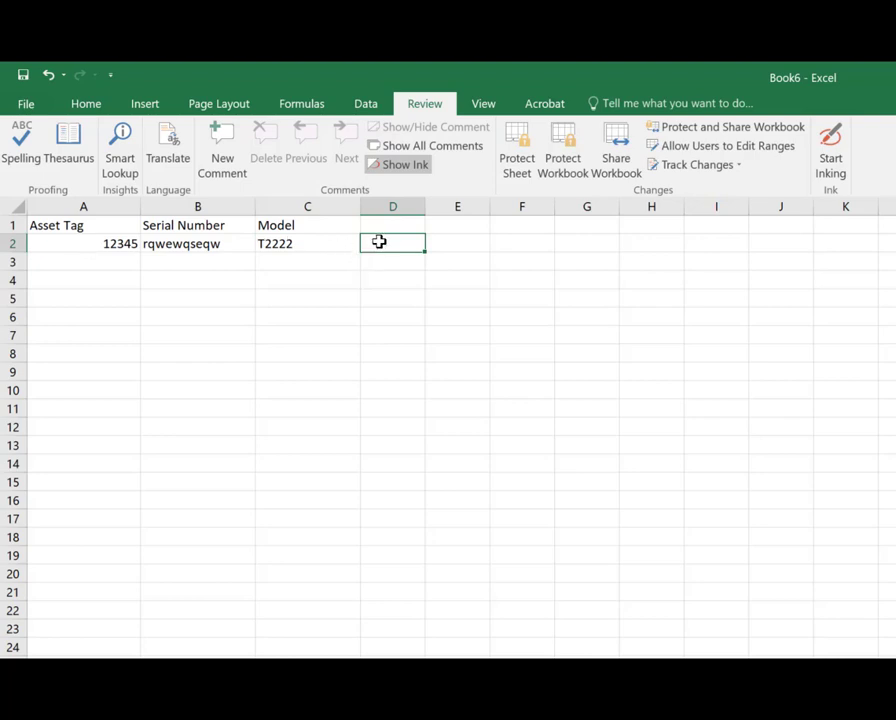
Step: Clear the test entries from A2:C2
click(227, 258)
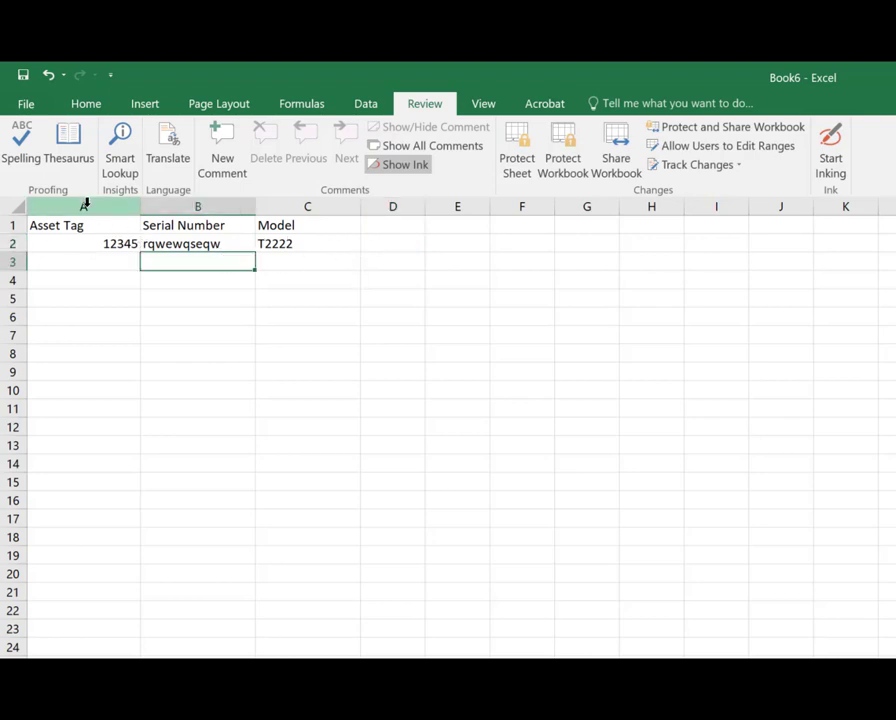
click(313, 263)
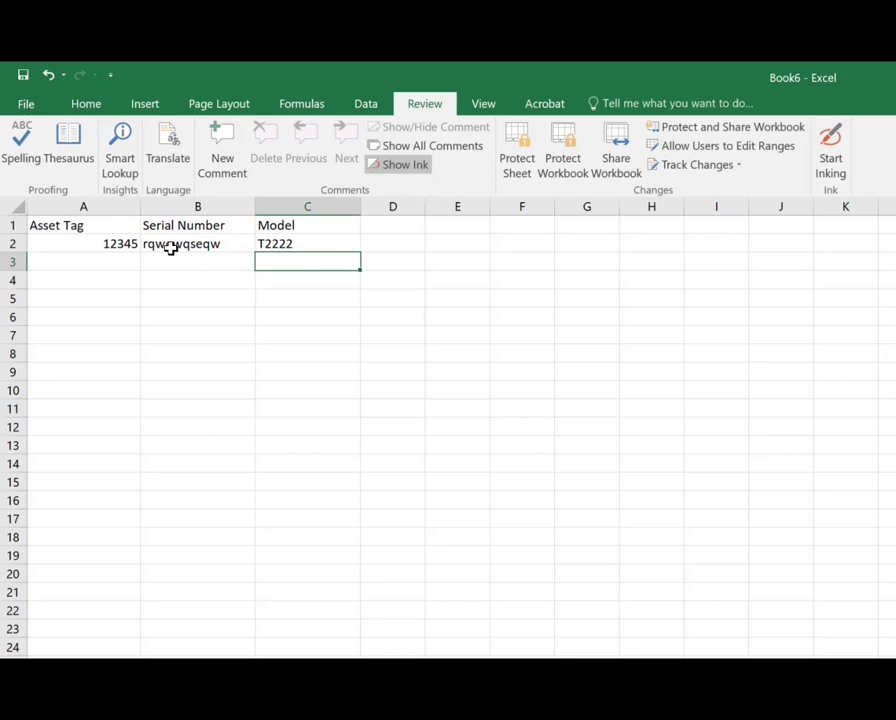
drag(136, 244, 268, 254)
key(Delete)
Step: Select columns A to C and protect the sheet, allowing users to select only unlocked cells
click(82, 208)
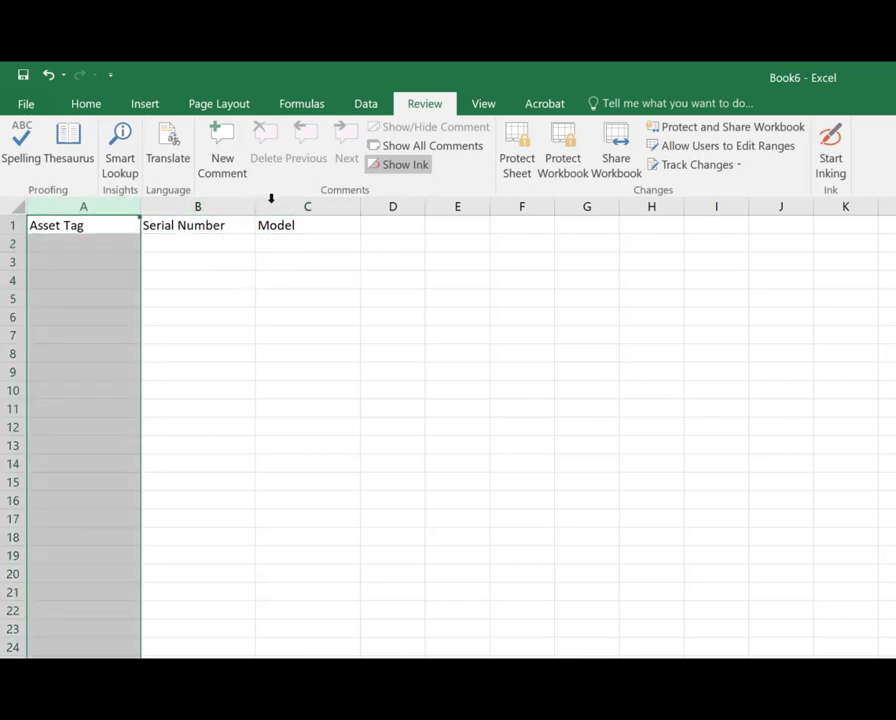
shift+click(291, 202)
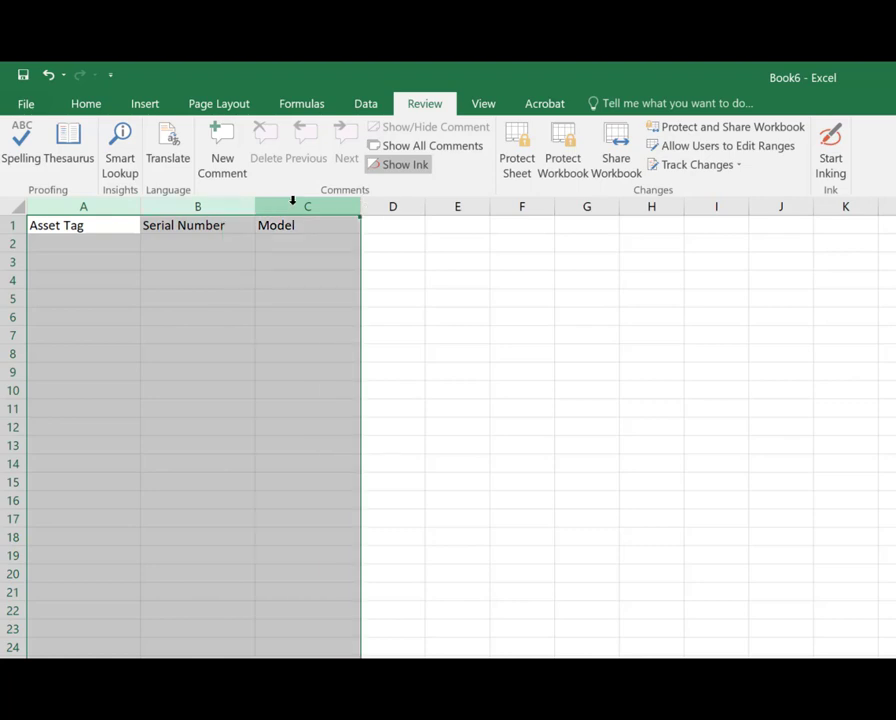
click(528, 172)
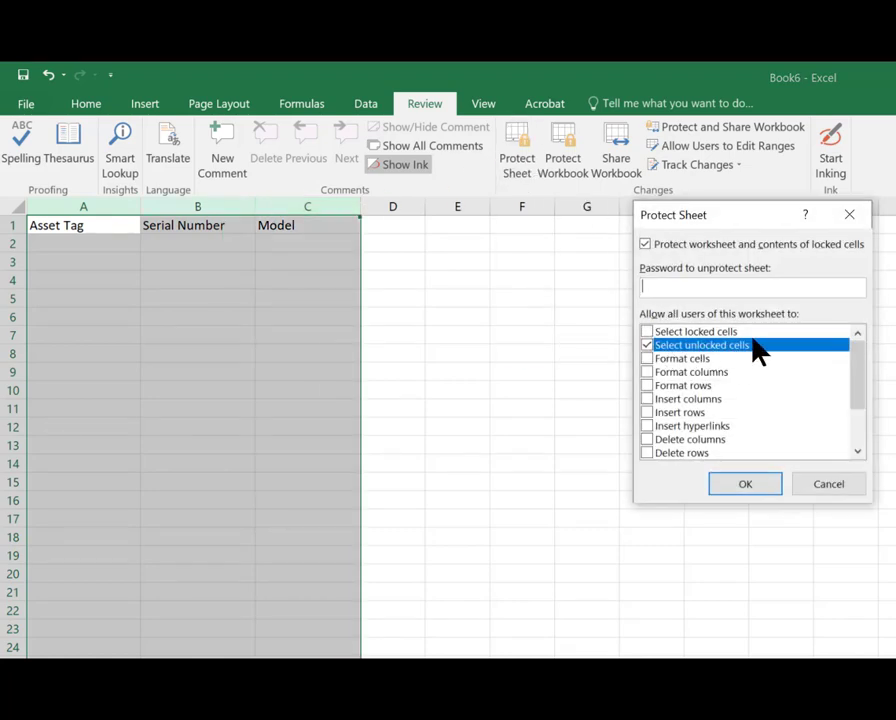
click(750, 489)
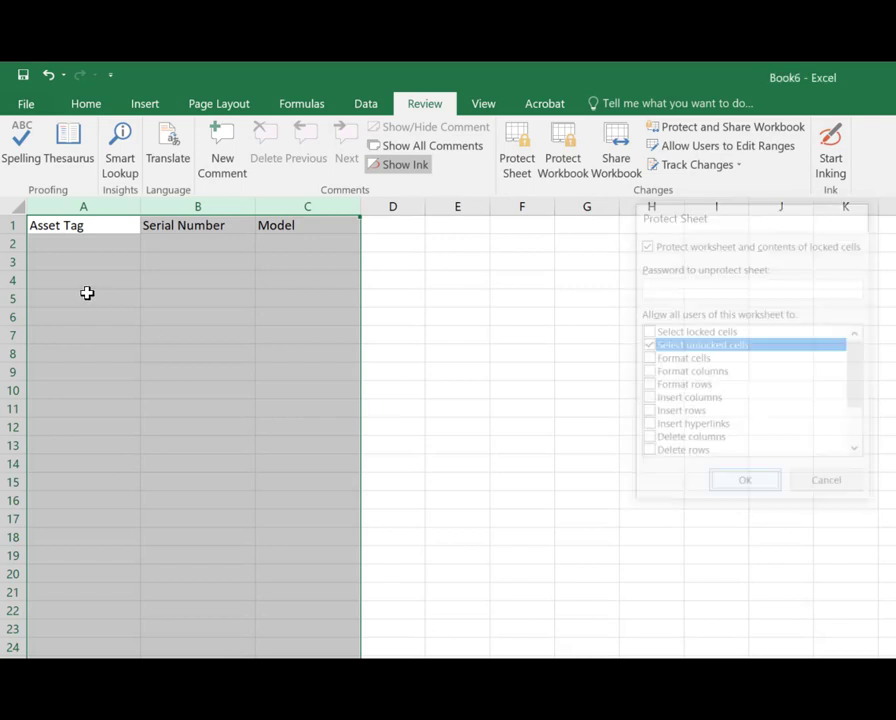
Step: Enter test values 12456, WERTWER and T2wpw across row 2 on the protected sheet
click(74, 243)
text(!@245)
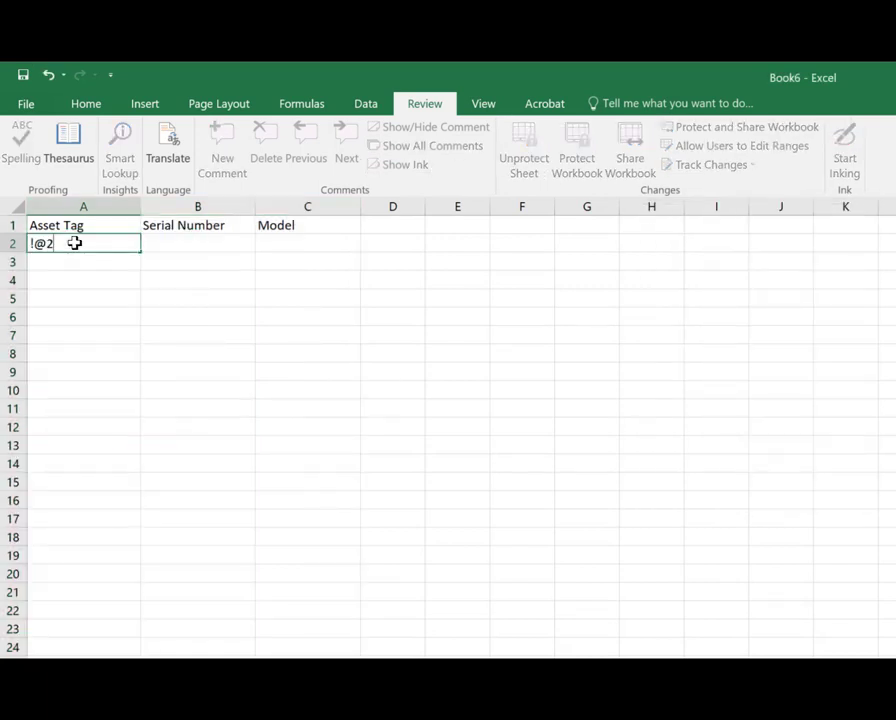
key(BackSpace)
key(BackSpace)
key(BackSpace)
key(BackSpace)
key(BackSpace)
text(12456)
key(Tab)
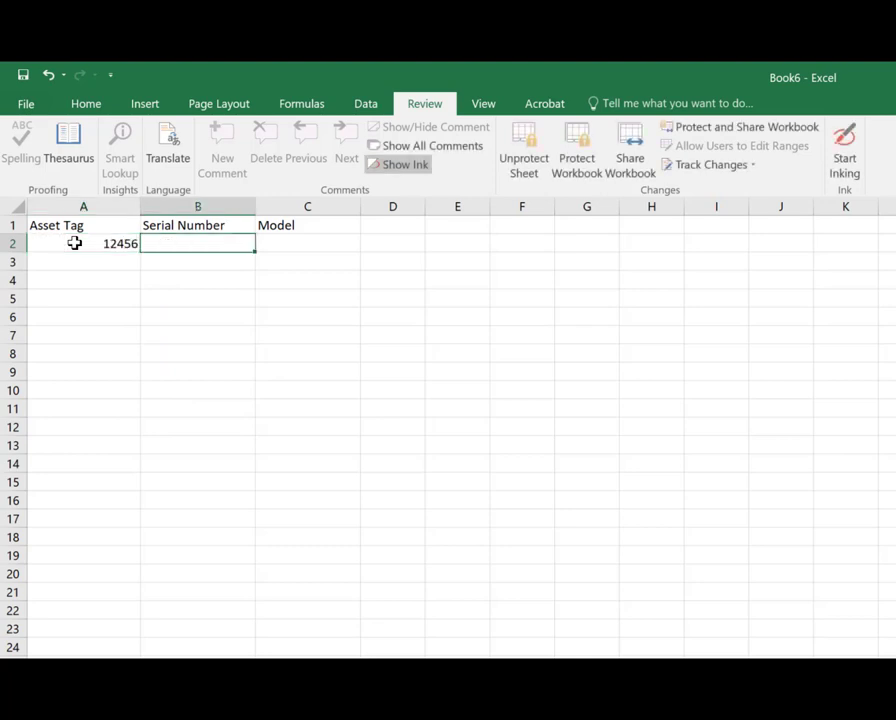
text(WERTWER)
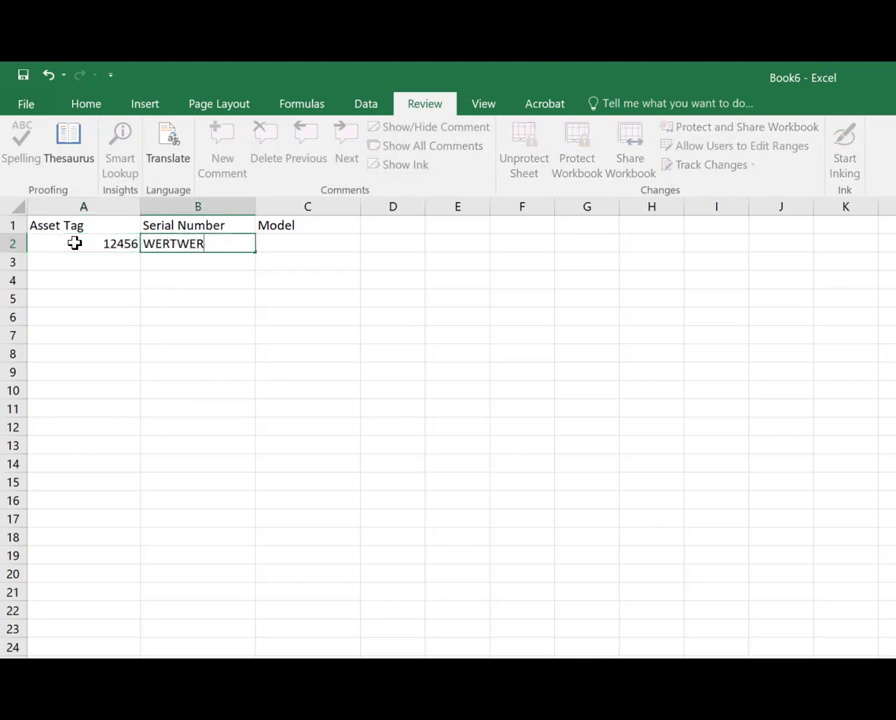
key(Tab)
text(t2)
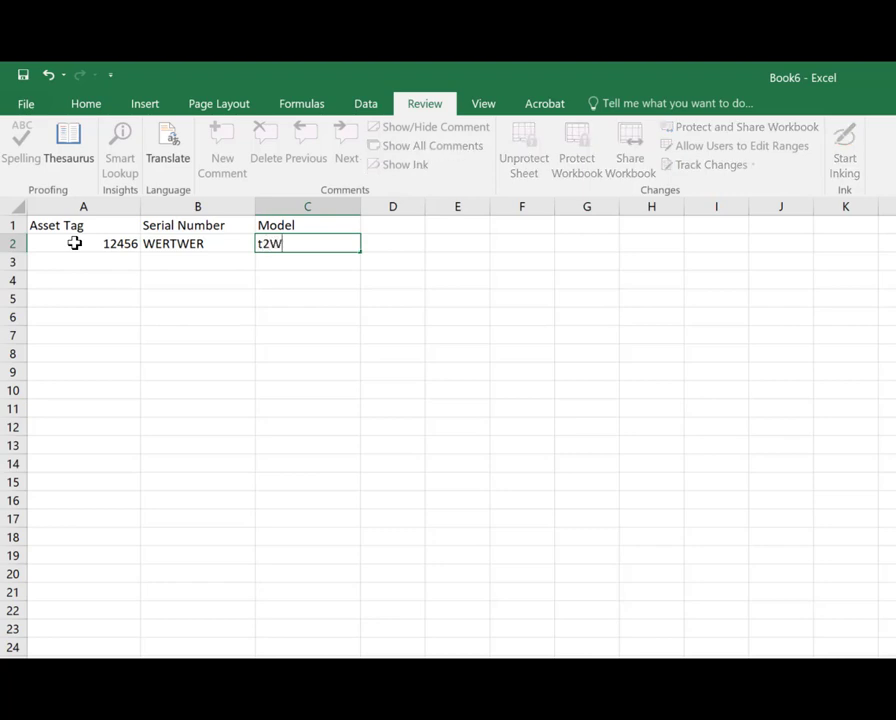
key(Tab)
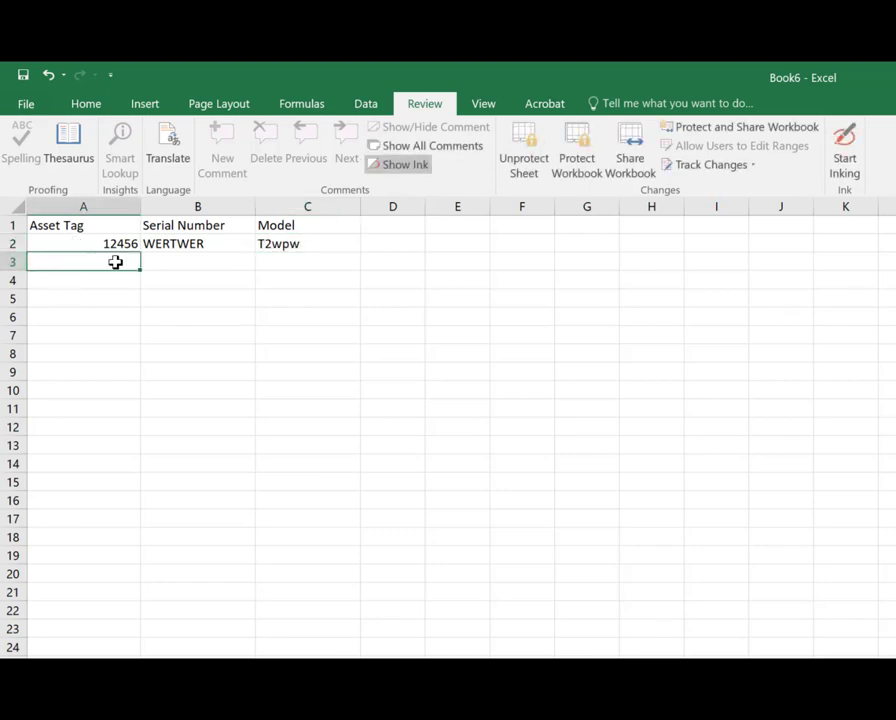
Step: Tab repeatedly through the unlocked cells to test navigation on the protected sheet
key(Tab)
key(Tab)
key(Tab)
key(Tab)
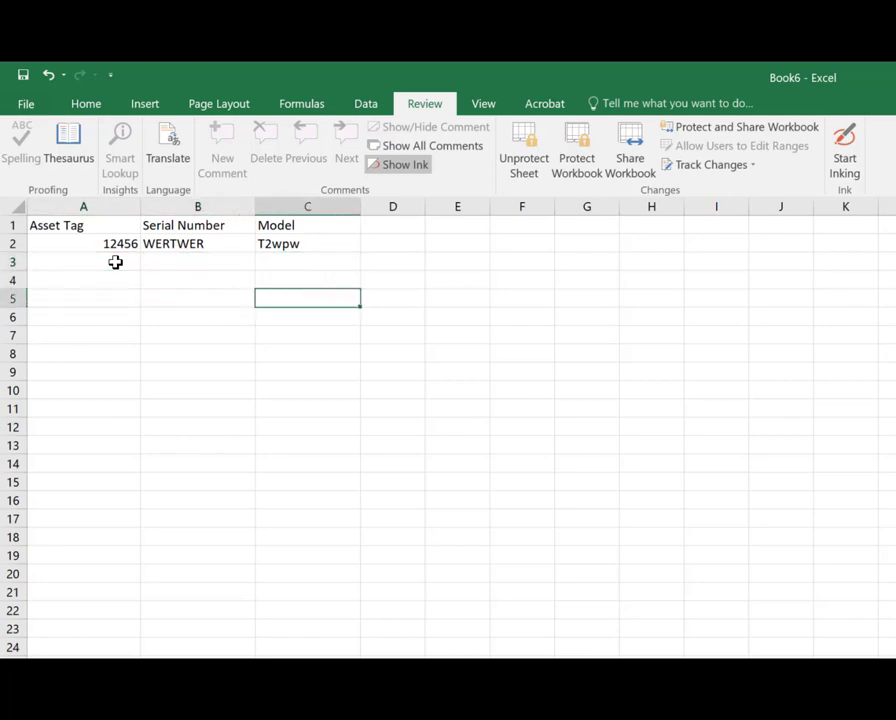
key(Tab)
key(Tab)
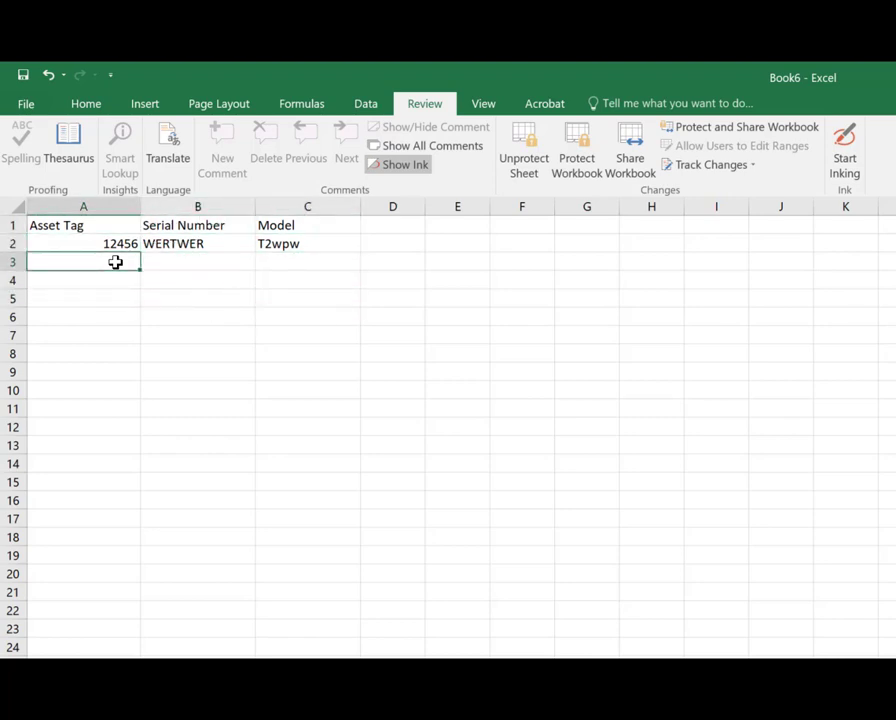
Step: Fill rows 3 to 6 of columns A to C with test values asd/a/f, sdf/g/g, g/e/qw and q/qes/qw
text(asd)
key(Tab)
text(a)
key(Tab)
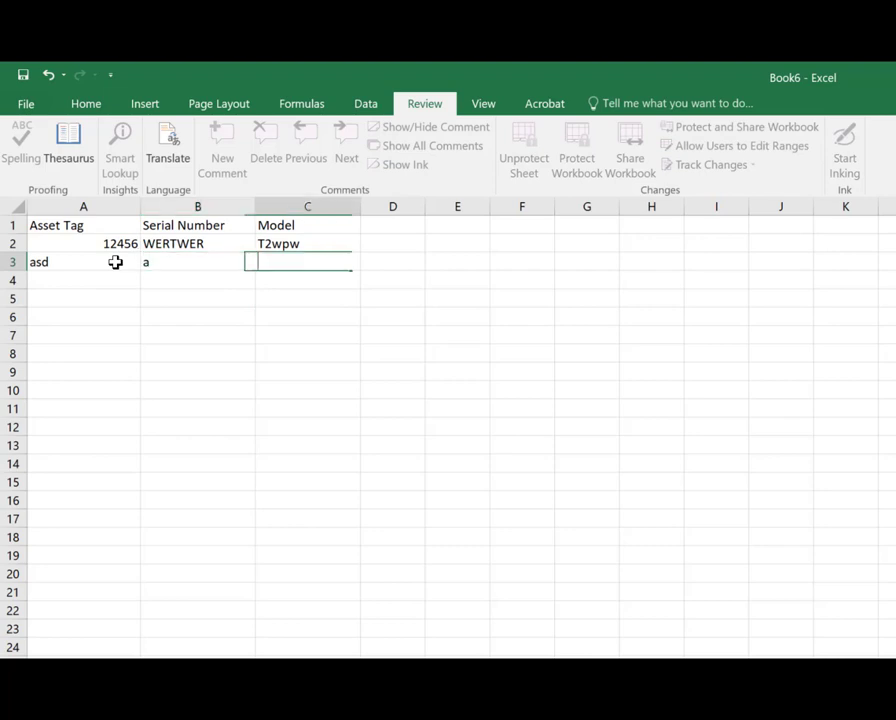
text(f)
key(Return)
text(sdf)
key(Tab)
text(g)
key(Tab)
text(g)
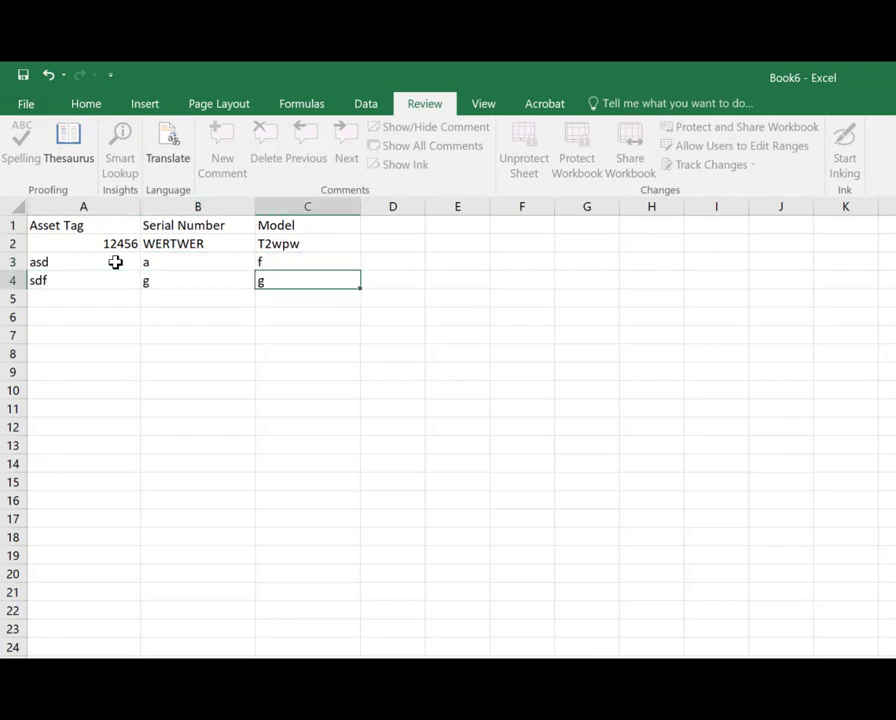
key(Return)
text(g)
key(Tab)
text(e)
key(Tab)
text(qw)
key(Return)
text(q)
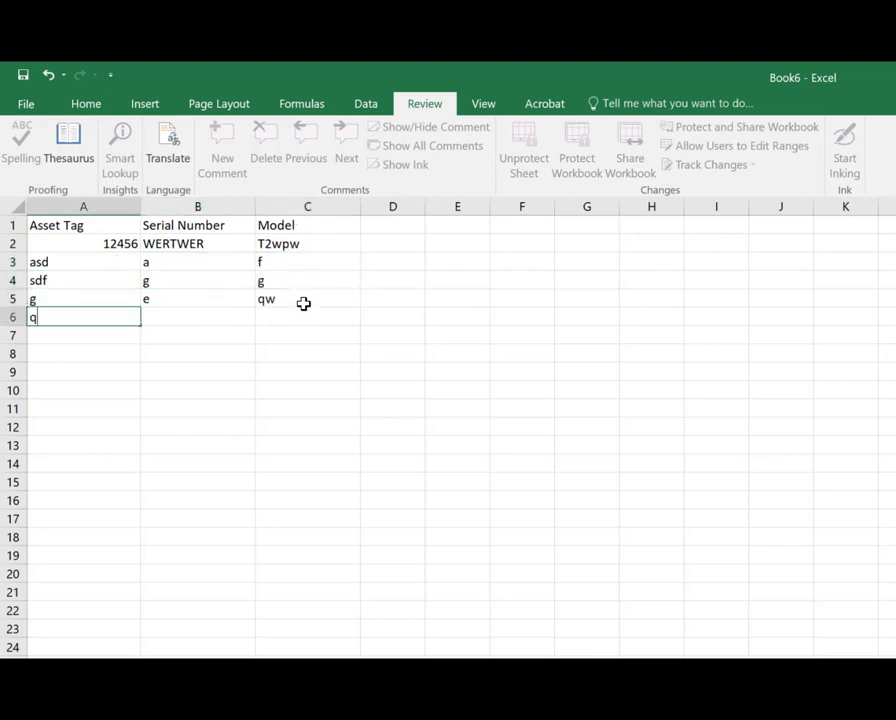
key(Tab)
text(qes)
key(Tab)
text(qw)
Step: Select A2:C6 and clear all the test entries
click(300, 264)
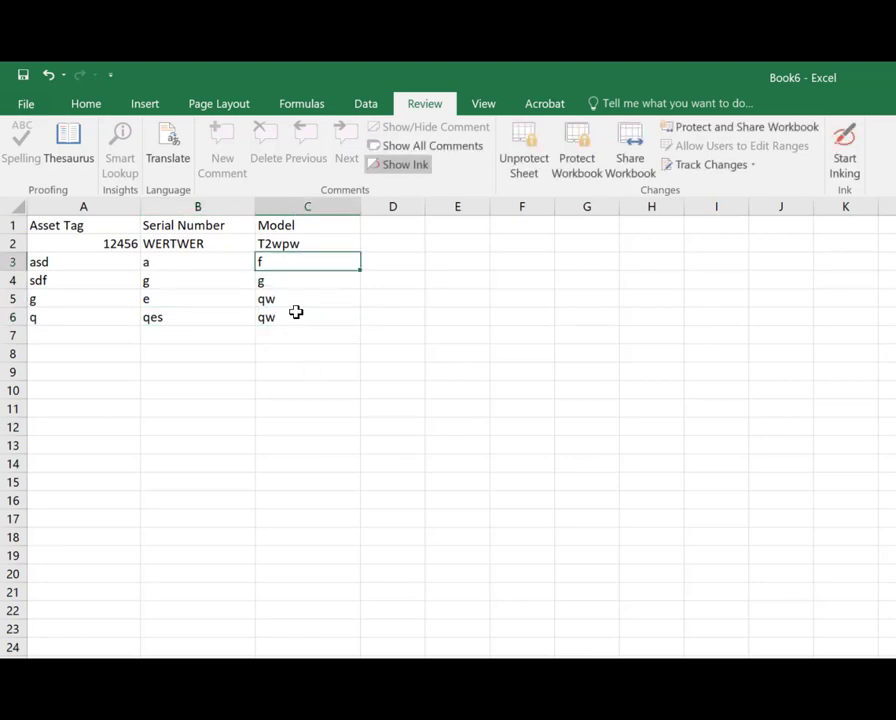
click(292, 315)
shift+click(34, 249)
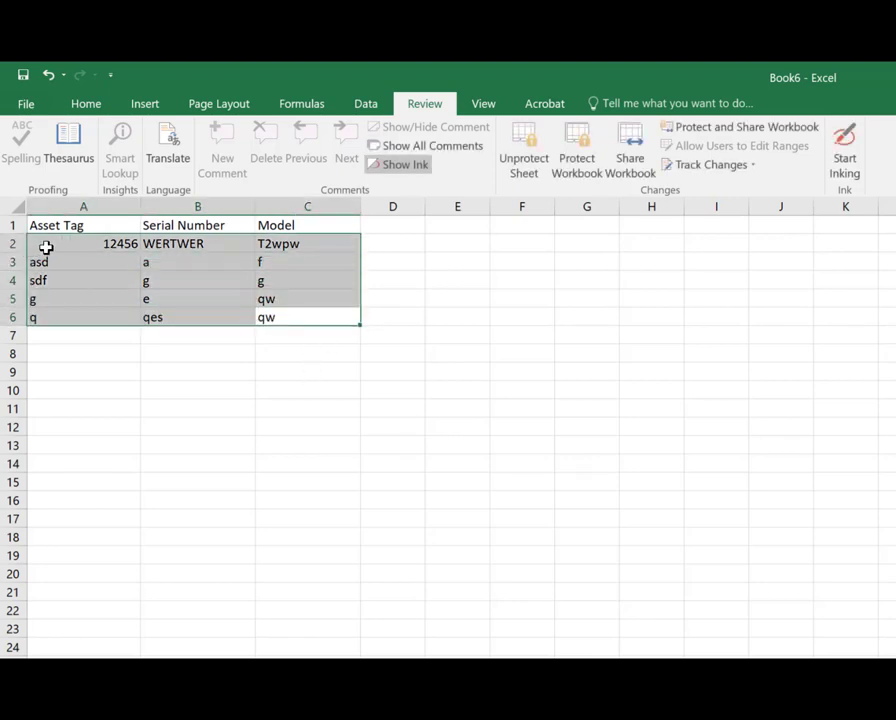
key(Delete)
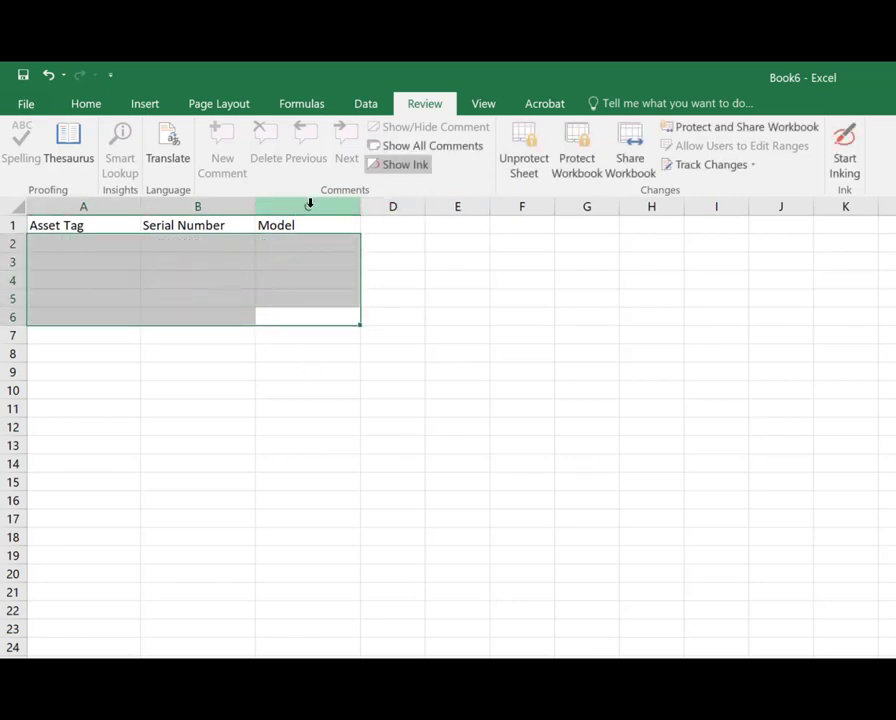
Step: Unprotect the sheet
click(519, 135)
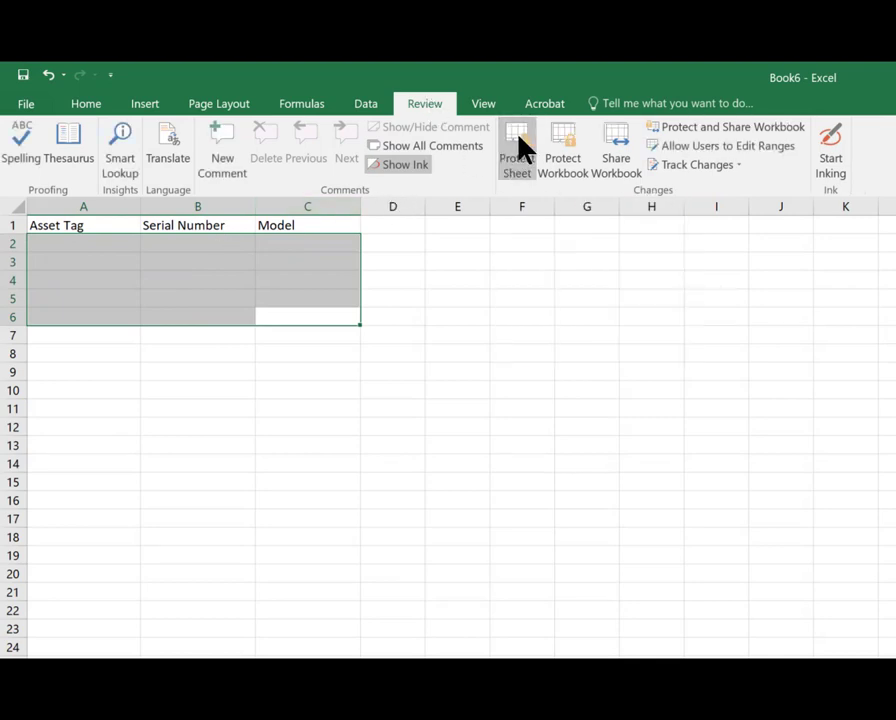
click(238, 246)
Step: Select row 2 and enter 1234, werwer and ertert across columns A to C
click(14, 244)
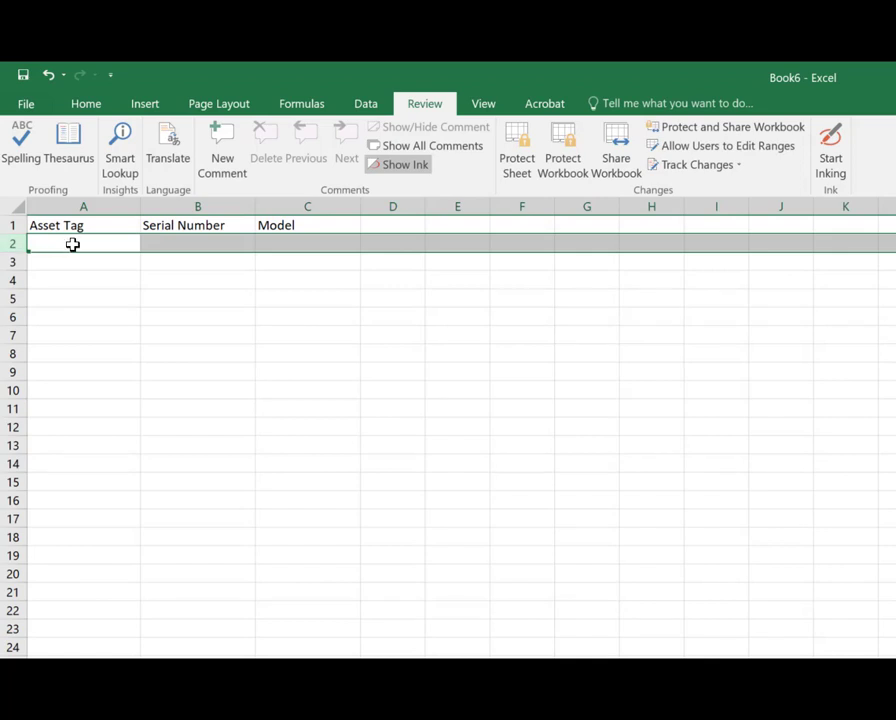
text(1234)
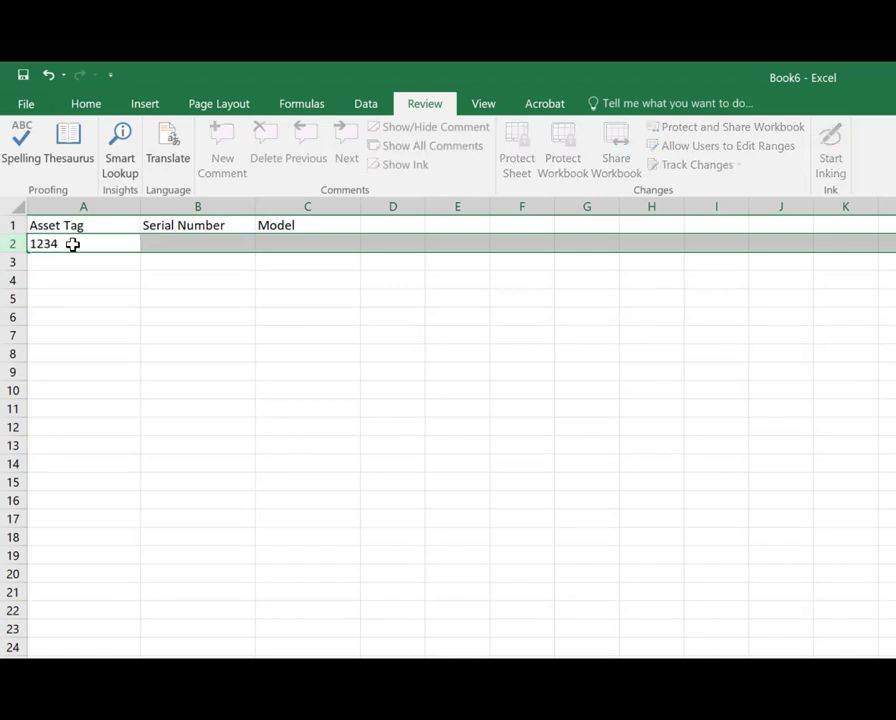
key(Return)
text(werwer)
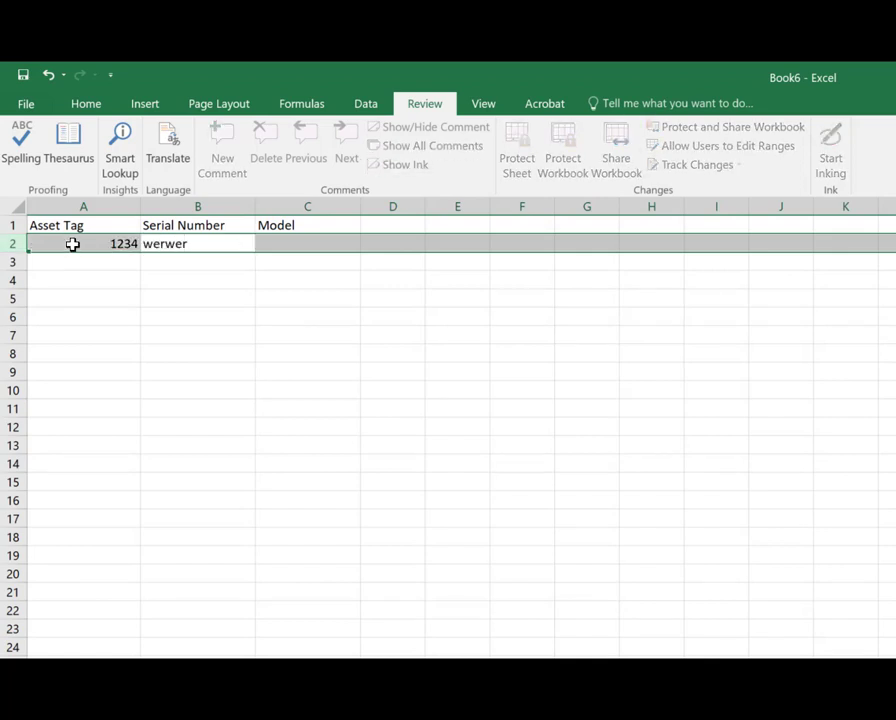
key(Return)
text(ertert)
key(Return)
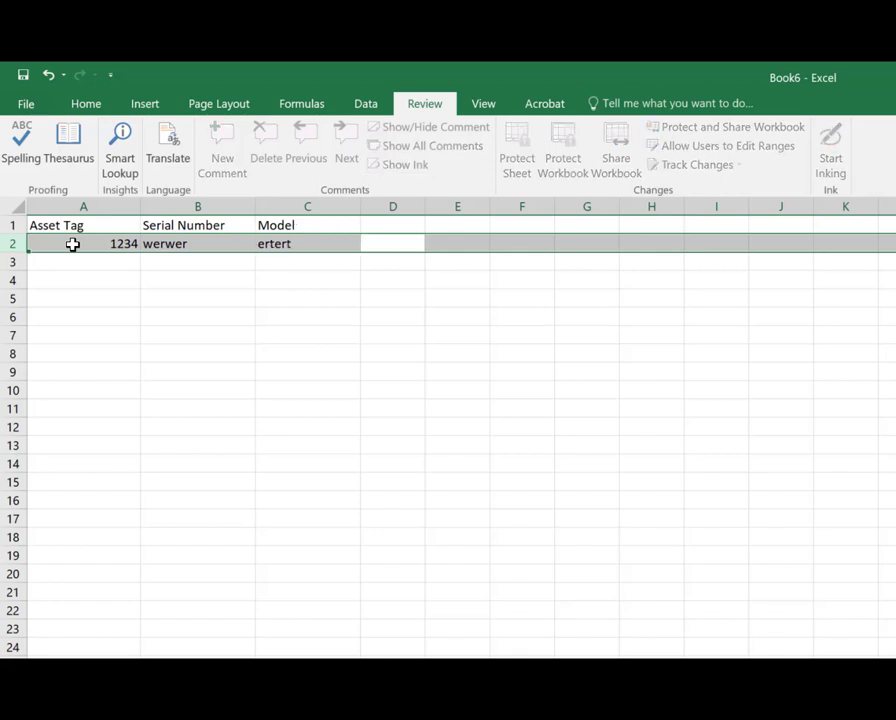
click(91, 243)
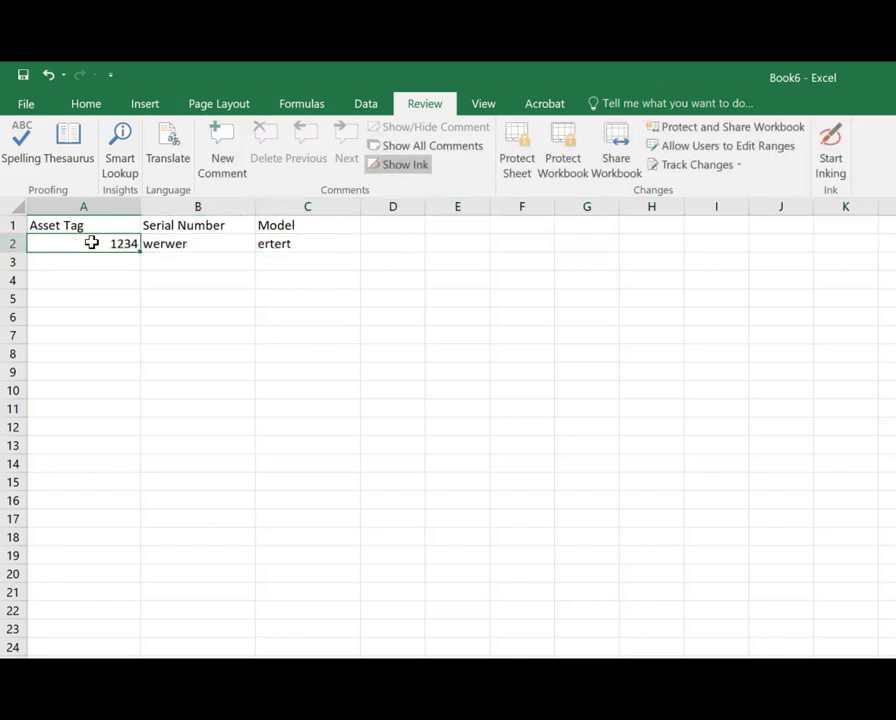
key(Down)
key(Down)
key(Down)
key(Down)
key(Down)
key(Down)
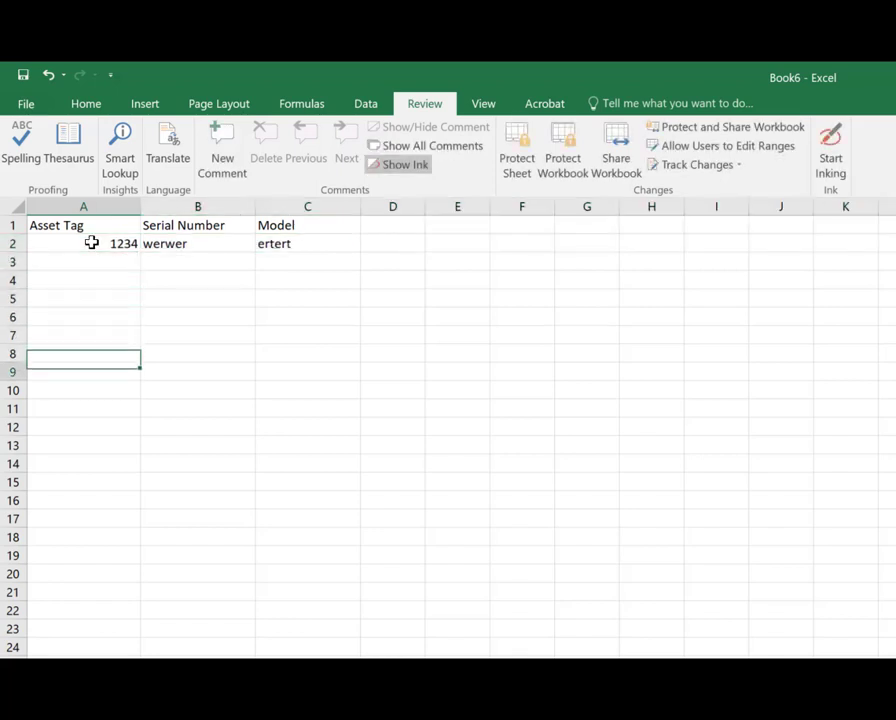
key(Up)
key(Up)
key(Up)
key(Up)
key(Up)
key(Up)
key(Up)
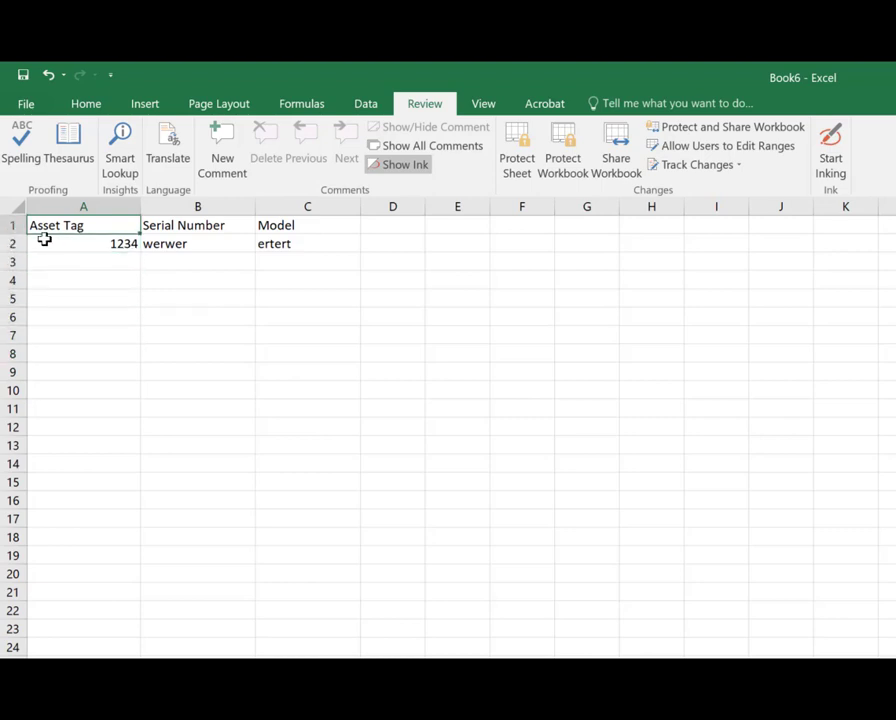
Step: Set the Excel option for the selection direction after Enter to Down
click(28, 104)
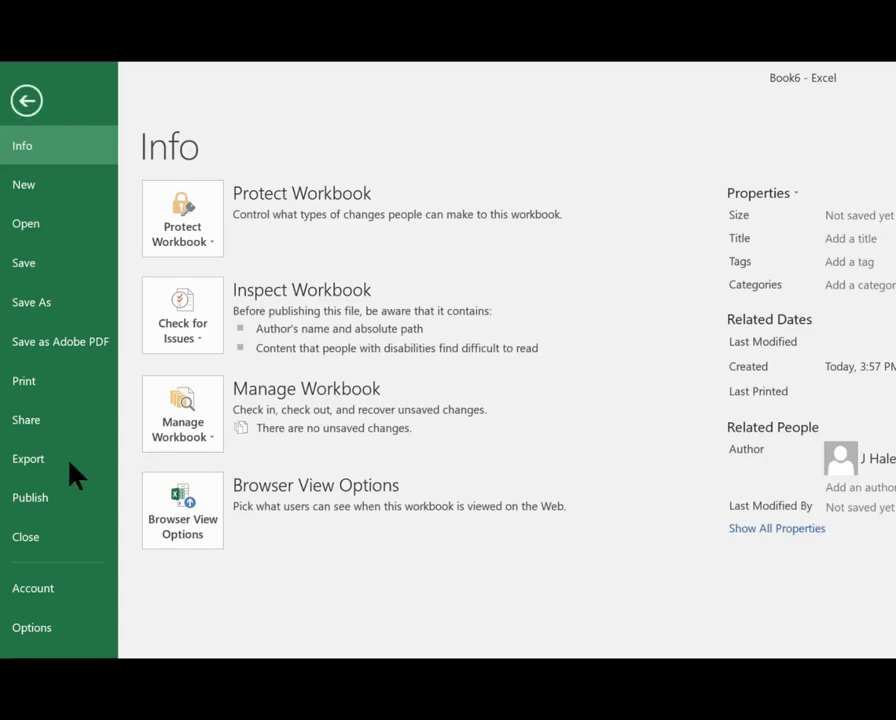
click(60, 627)
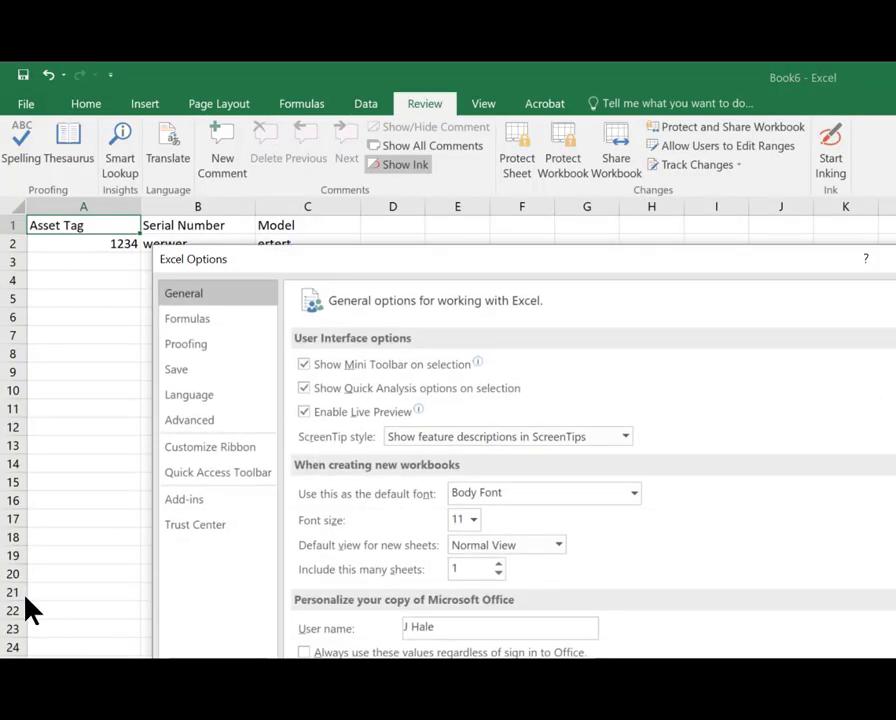
click(222, 433)
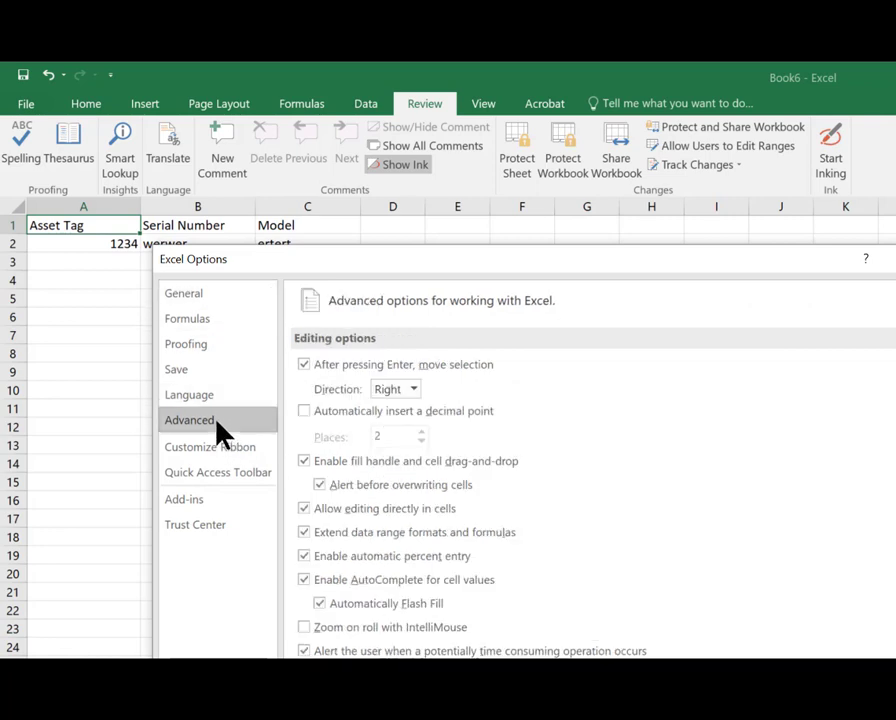
click(411, 391)
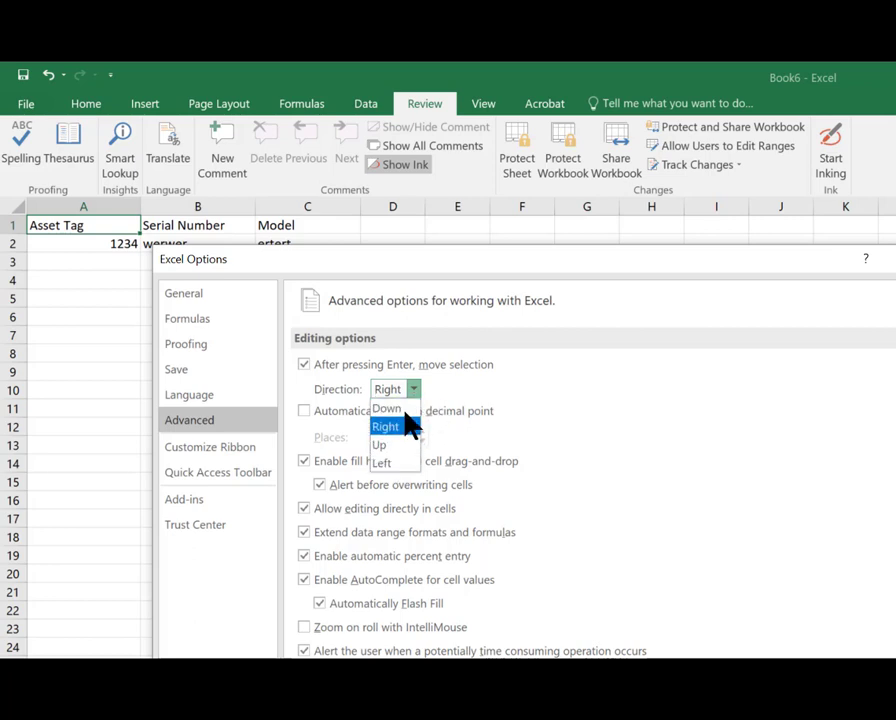
click(408, 426)
key(Return)
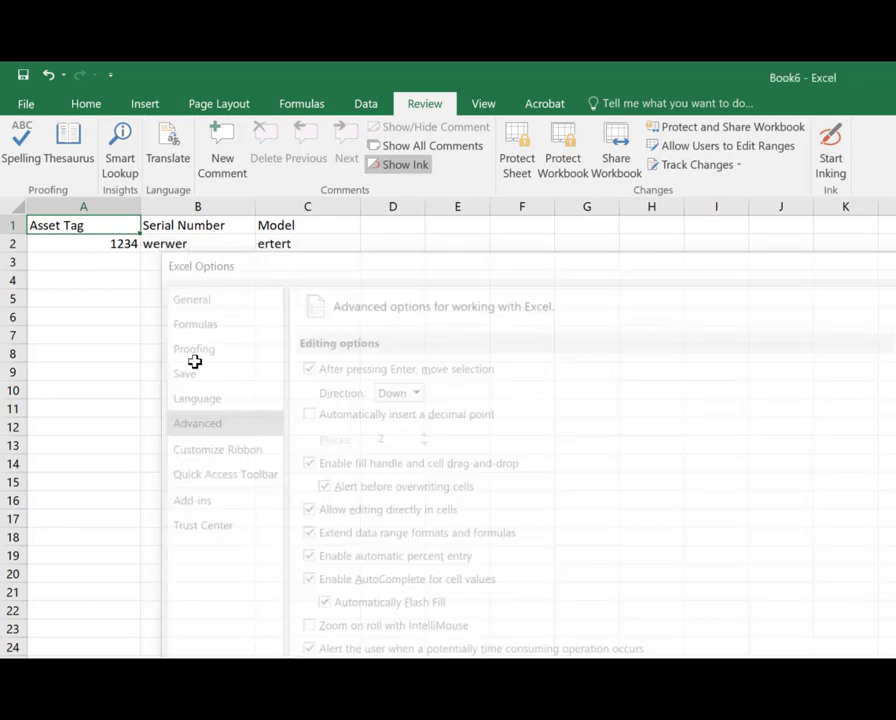
Step: Enter test values w4231, 234, 5, 234, 23, 234, 345 and 43 down column A starting at A3
click(105, 258)
text(w4231)
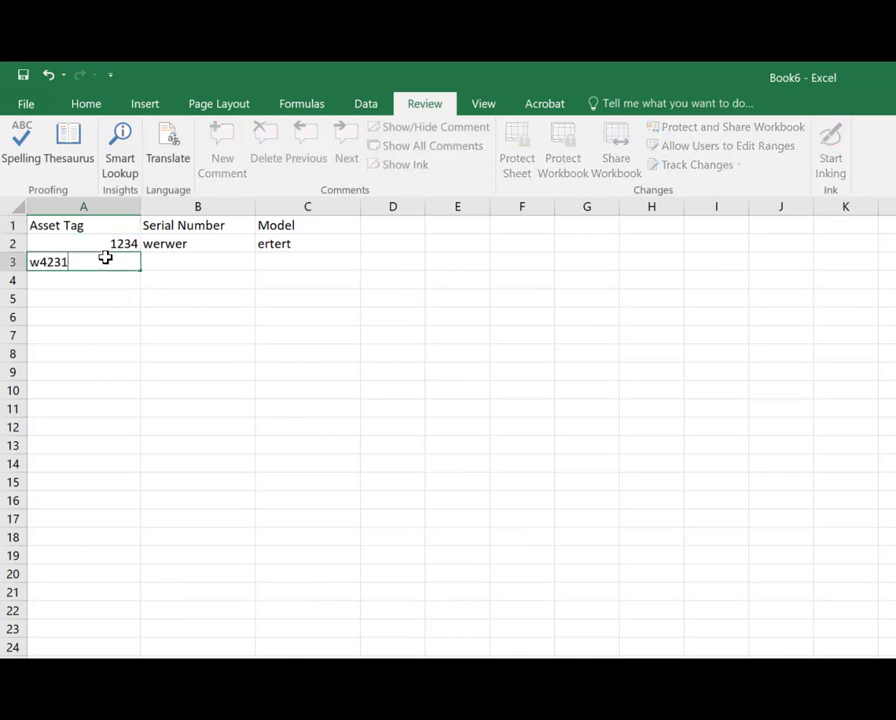
key(Return)
text(234)
key(Return)
text(5)
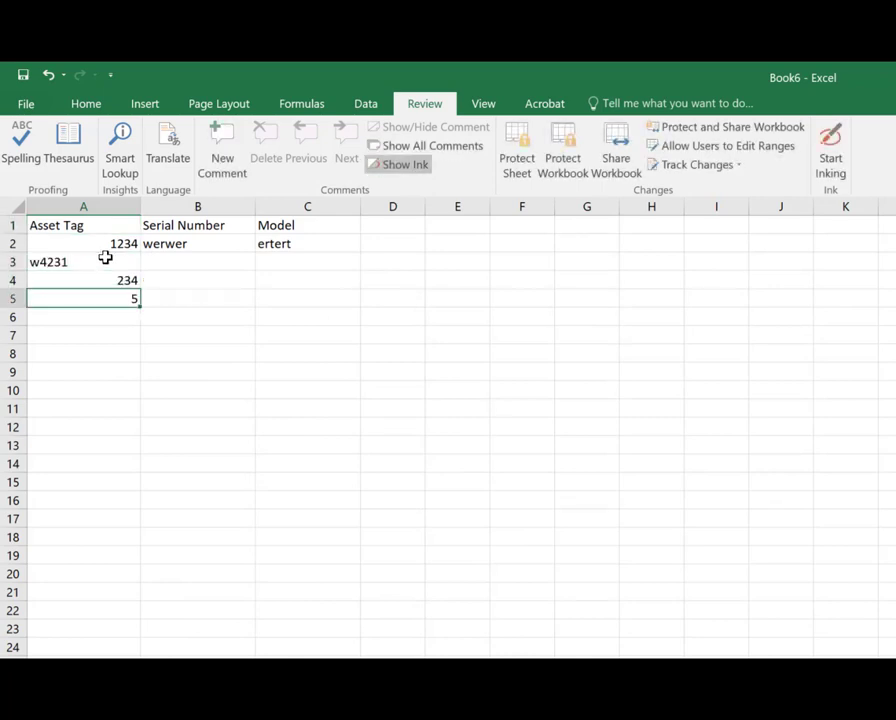
key(Return)
text(234)
key(Return)
text(23)
key(Return)
text(234)
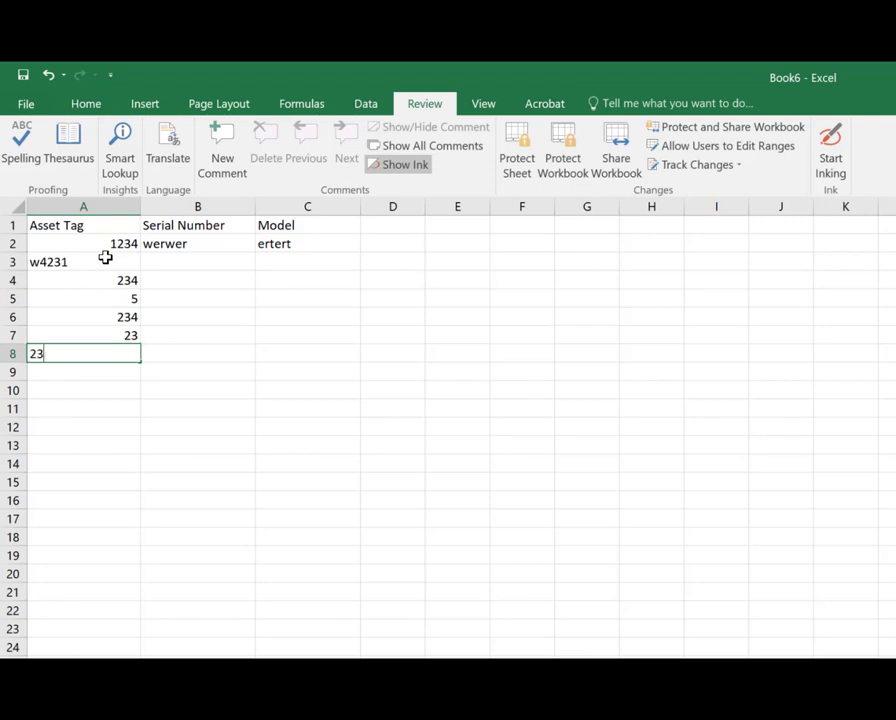
key(Return)
key(Return)
text(345)
key(Return)
text(43)
key(Return)
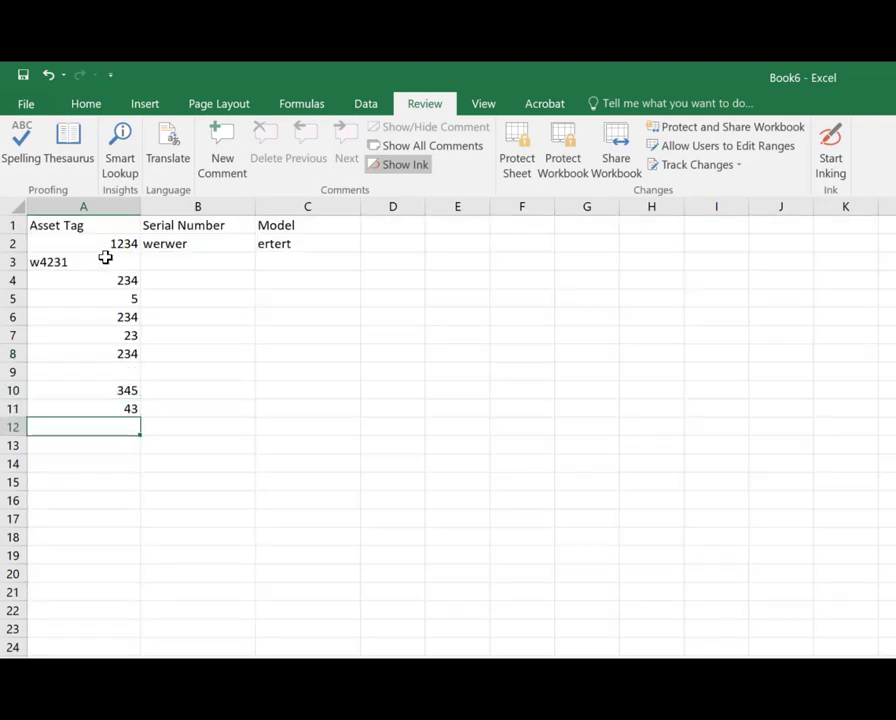
Step: Set the Excel option for the selection direction after Enter back to Right
drag(80, 251, 270, 246)
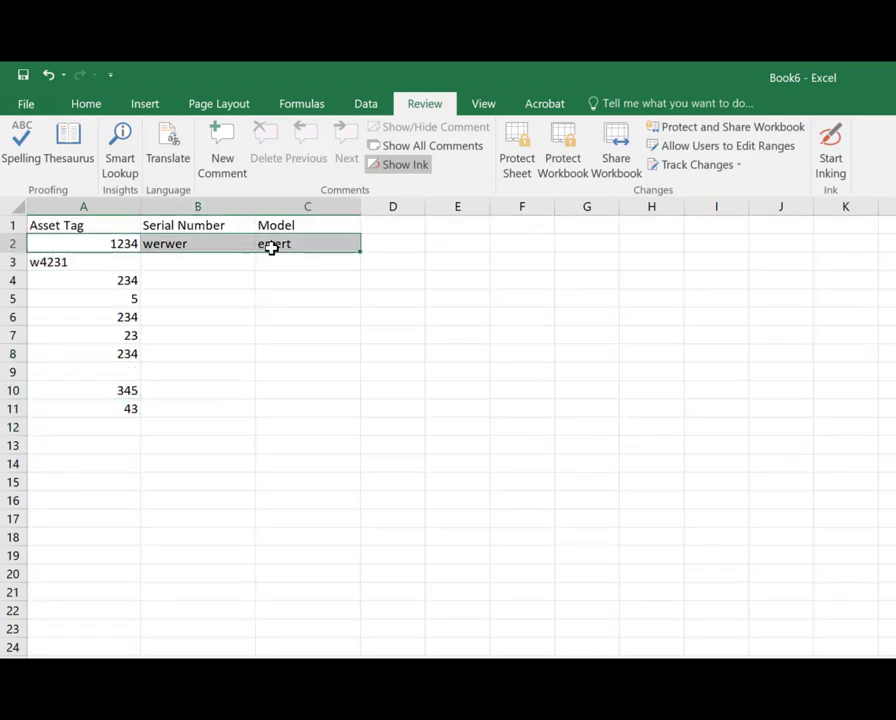
click(218, 342)
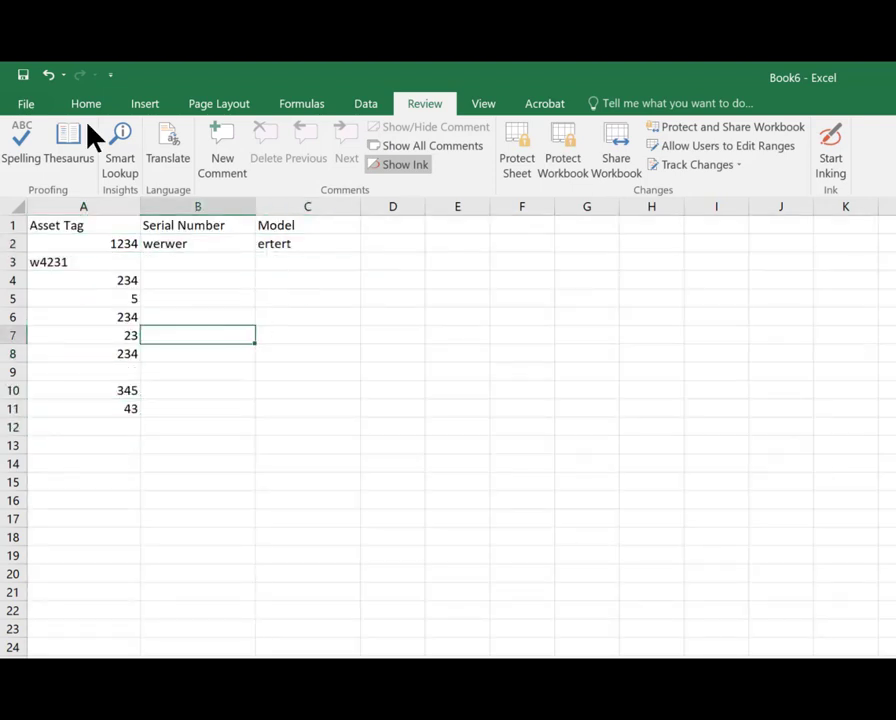
click(25, 105)
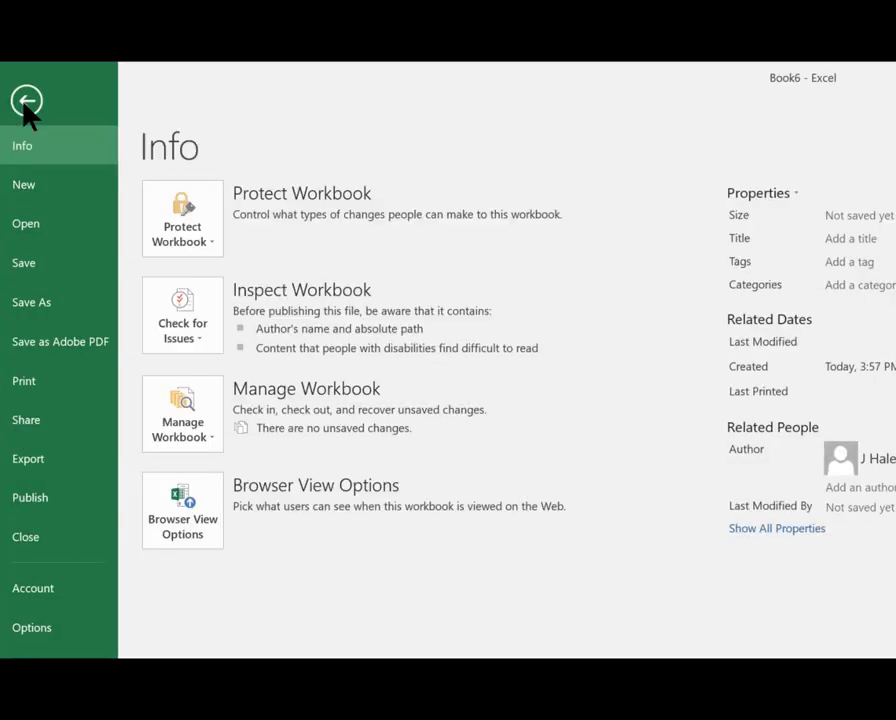
click(50, 630)
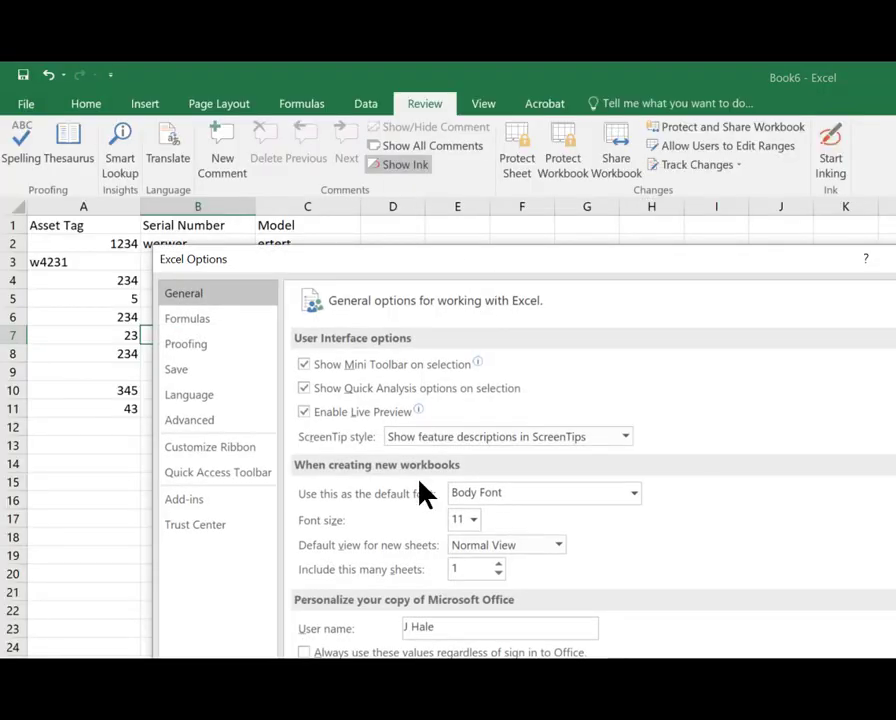
click(205, 422)
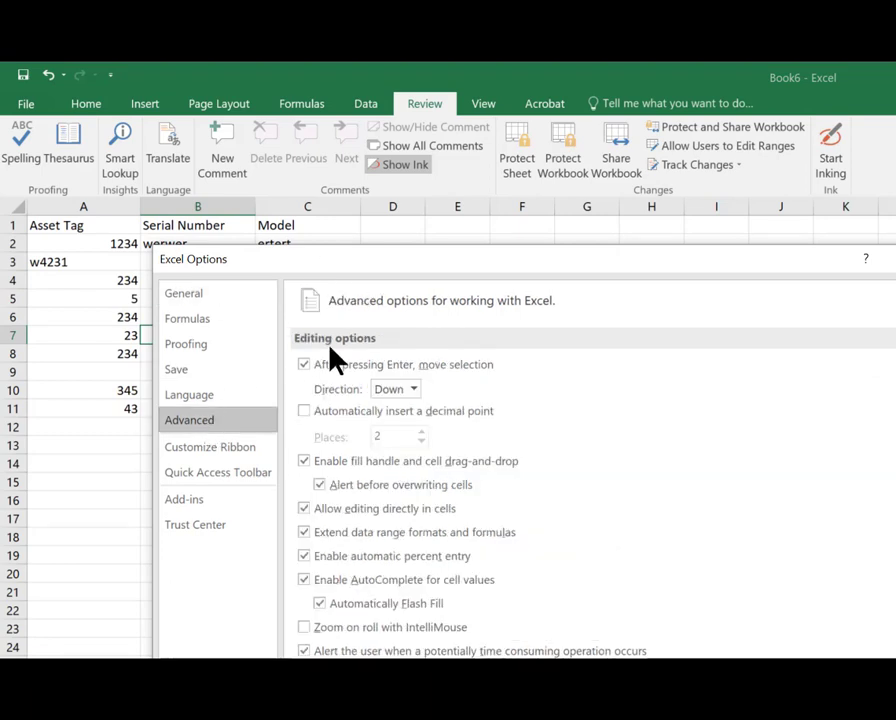
click(412, 390)
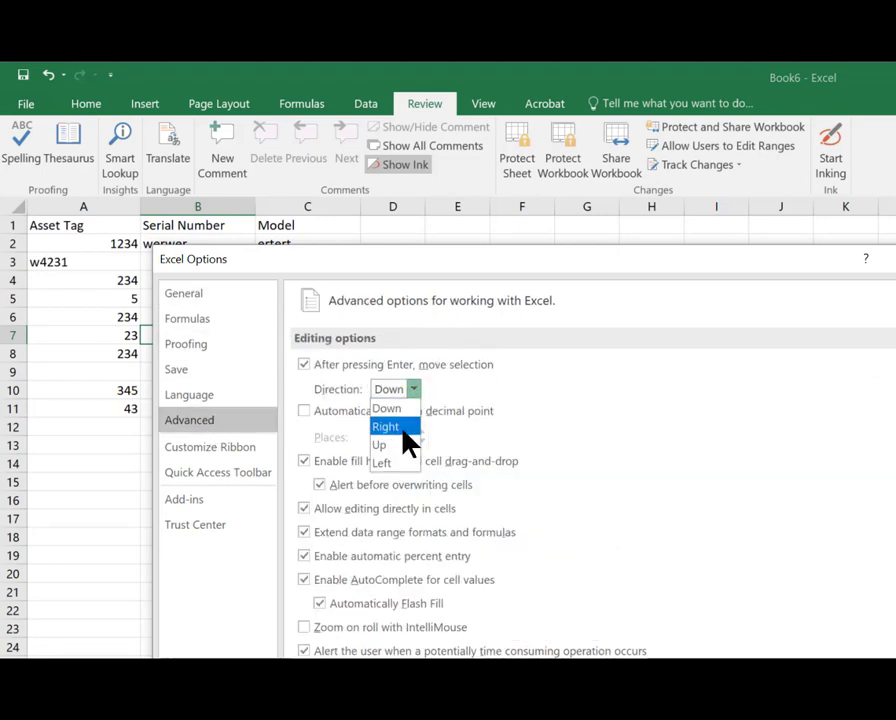
click(386, 427)
key(Return)
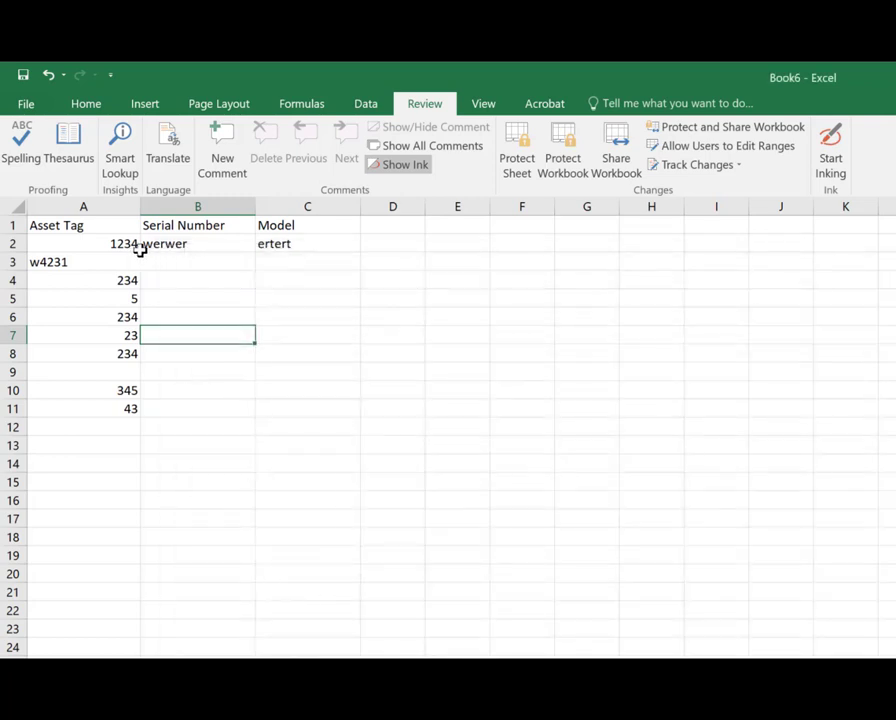
Step: Clear A2:C12, then enter test values 123, 234 and 2435 across row 2
mouse_move(92, 250)
mouse_down()
mouse_move(264, 428)
mouse_move(277, 416)
mouse_up()
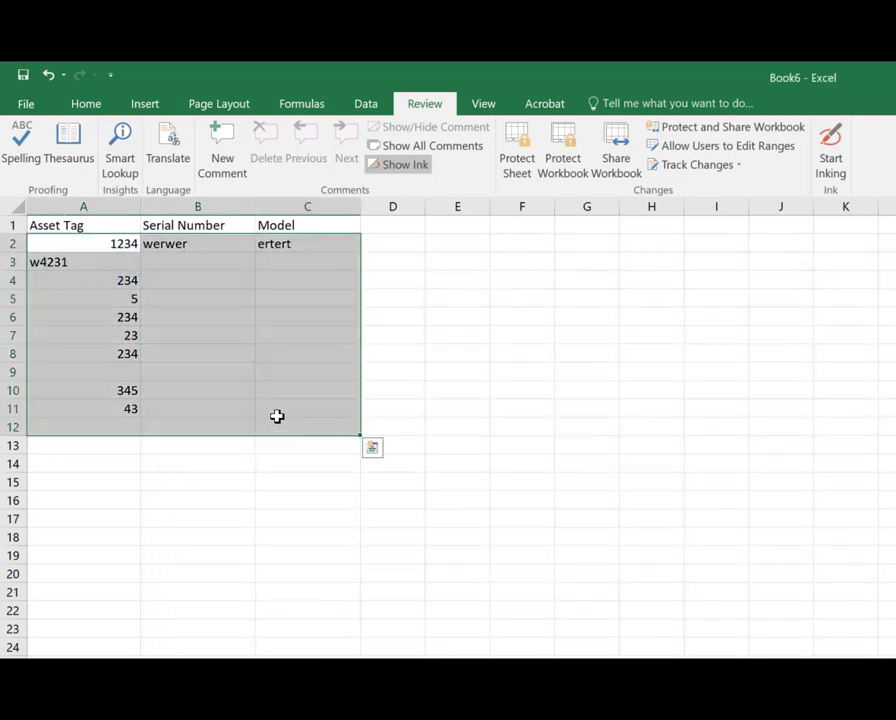
key(Delete)
click(98, 245)
text(123)
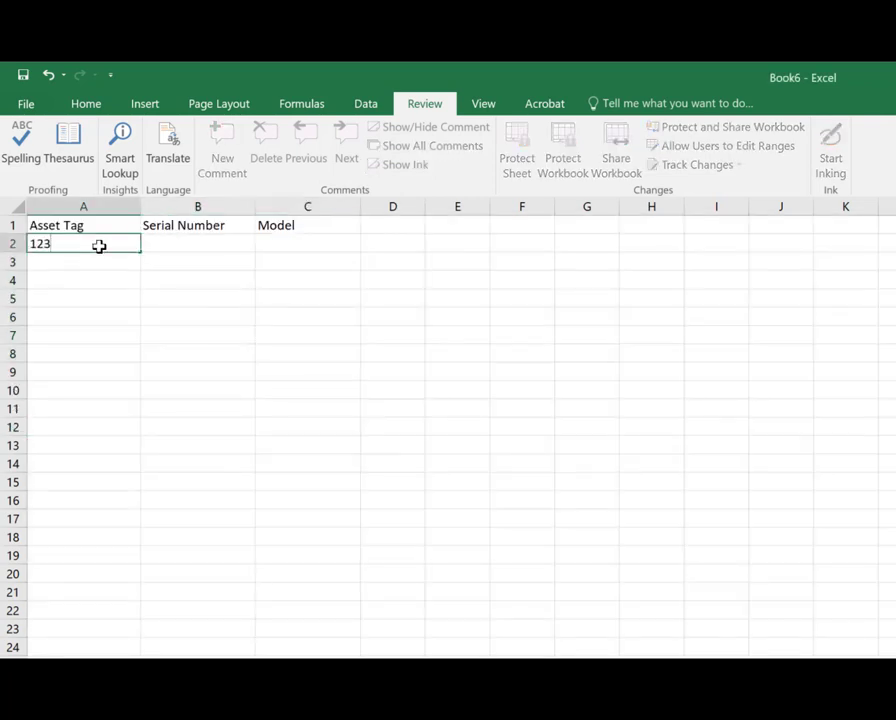
key(Return)
text(234)
key(Return)
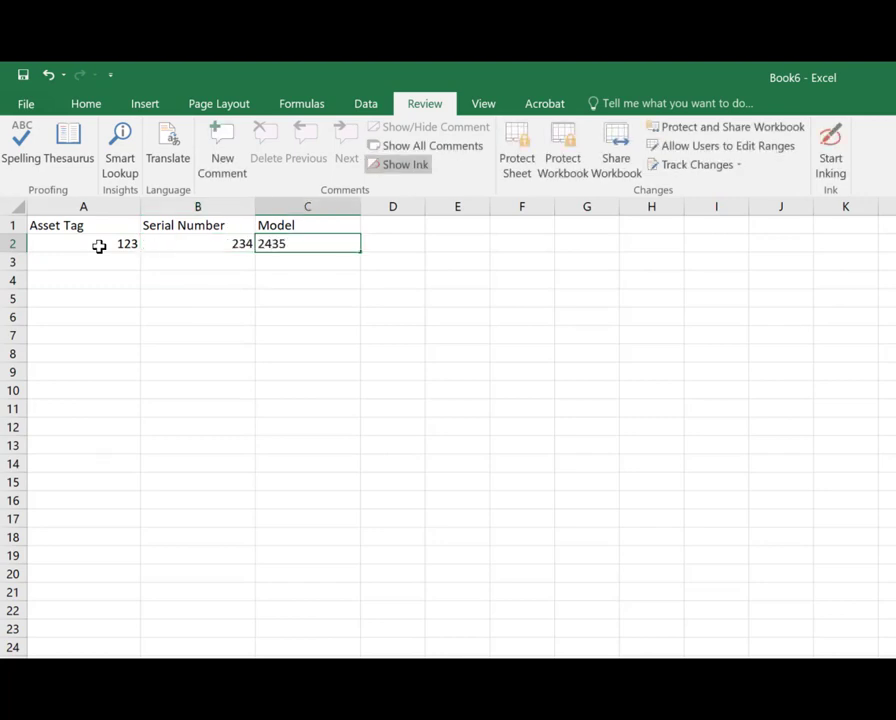
key(Tab)
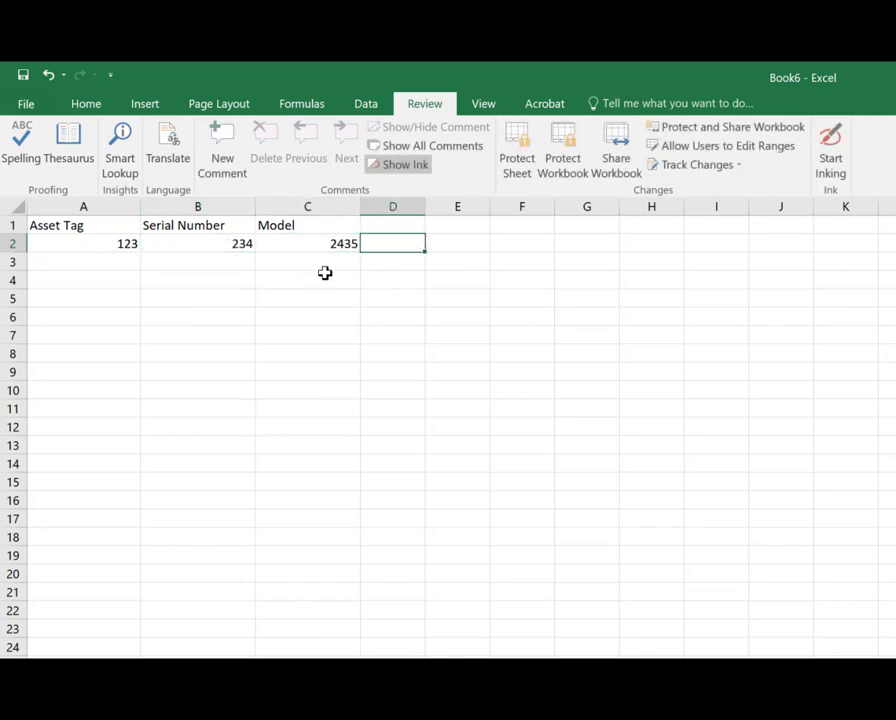
Step: Select columns A to C and protect the sheet with the default options
drag(100, 196, 305, 200)
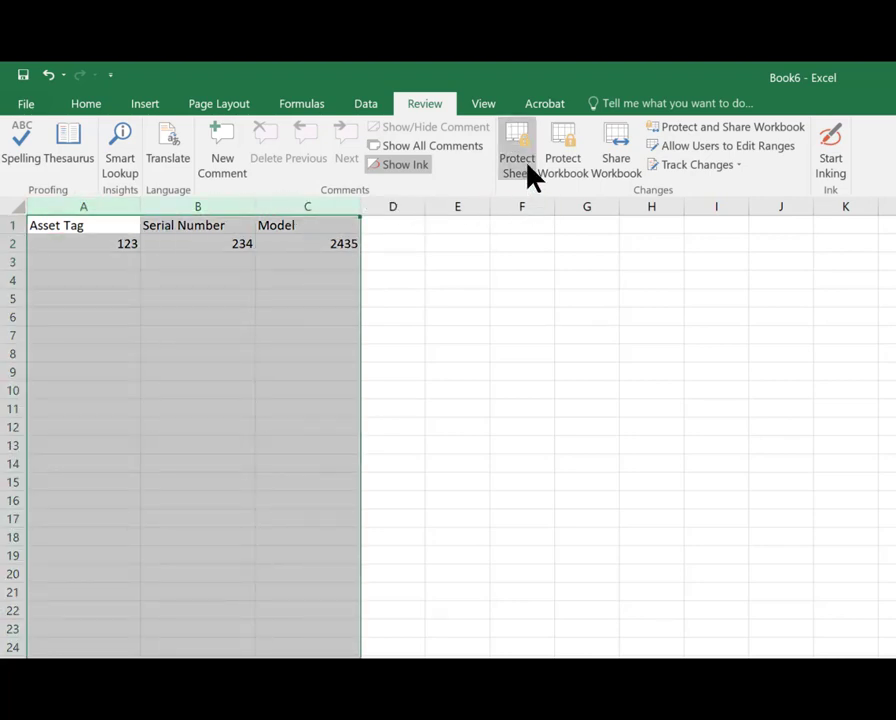
click(528, 168)
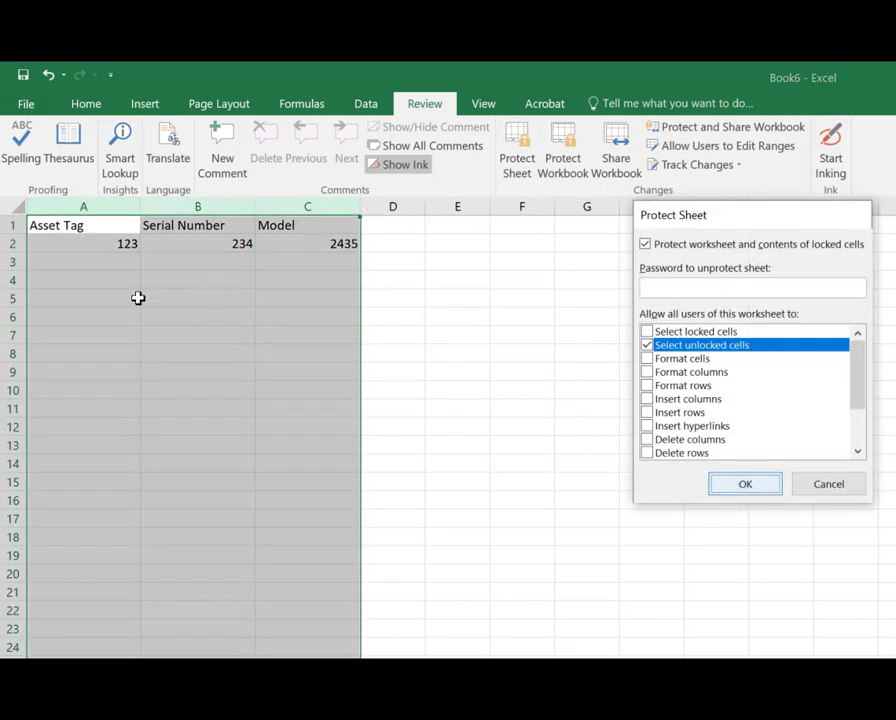
key(Return)
Step: Enter test values 12w3, r, t, ttw, er and qw into rows 3 to 5 of columns A to C
click(101, 257)
text(12w3)
key(Tab)
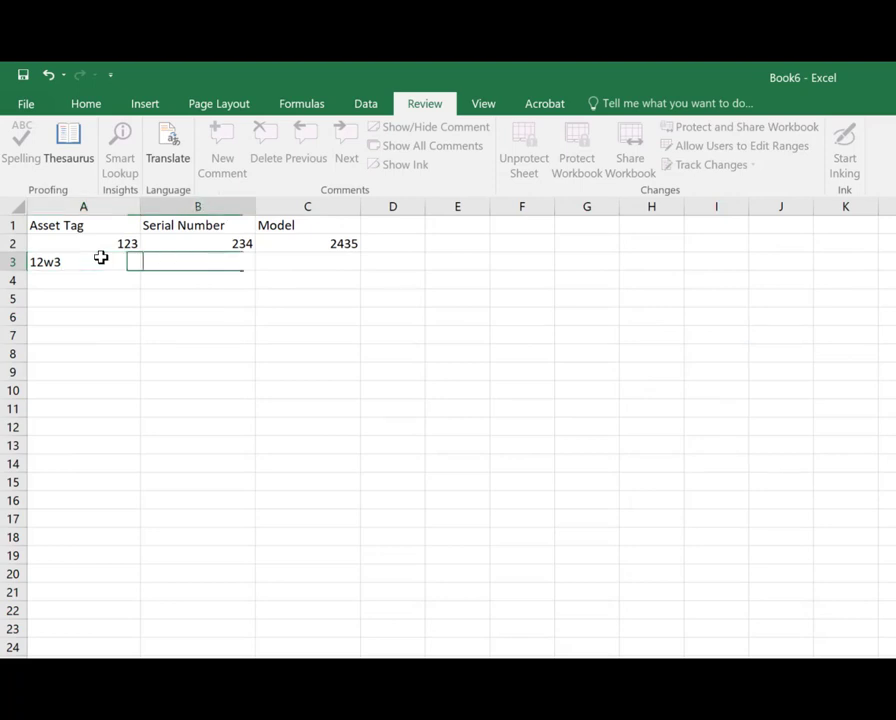
text(r)
key(Tab)
key(Return)
text(t)
key(Tab)
text(ttw)
key(Tab)
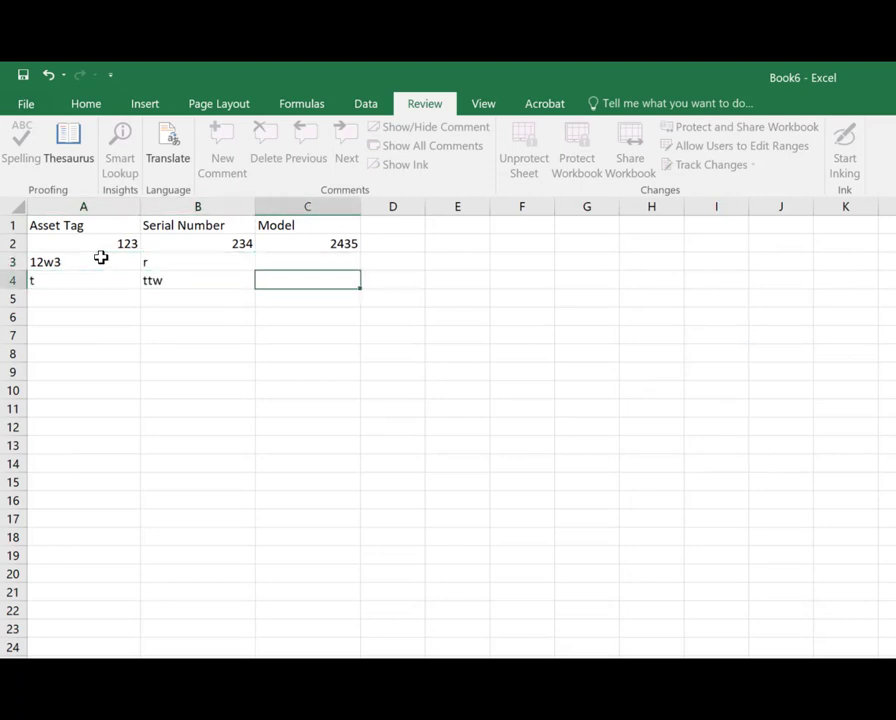
text(er)
key(Return)
text(qw)
key(Return)
key(Return)
key(Tab)
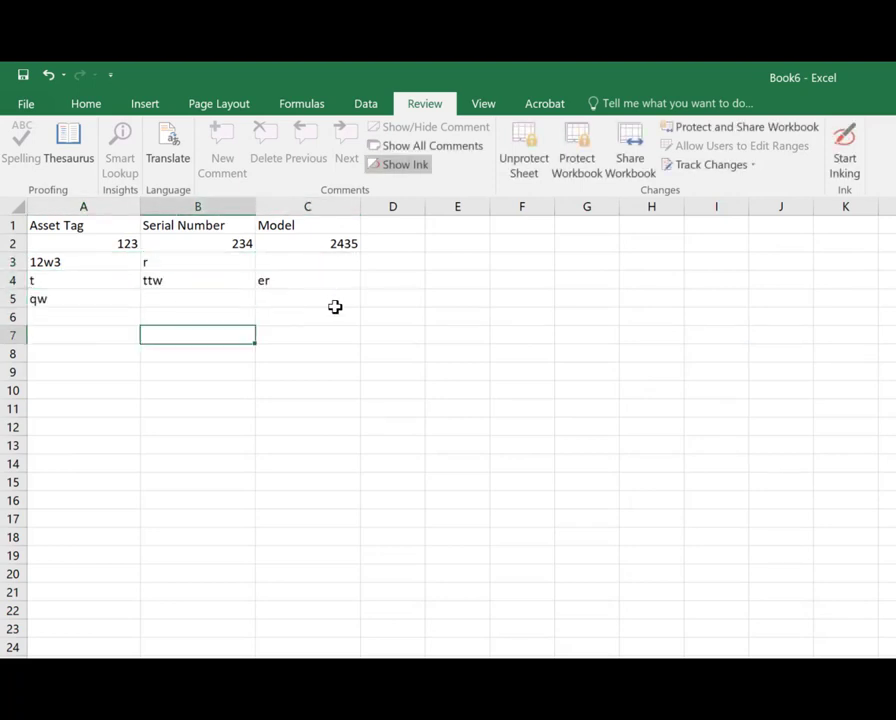
Step: Clear all test entries from A2:C7 and unprotect the sheet
drag(307, 335, 50, 246)
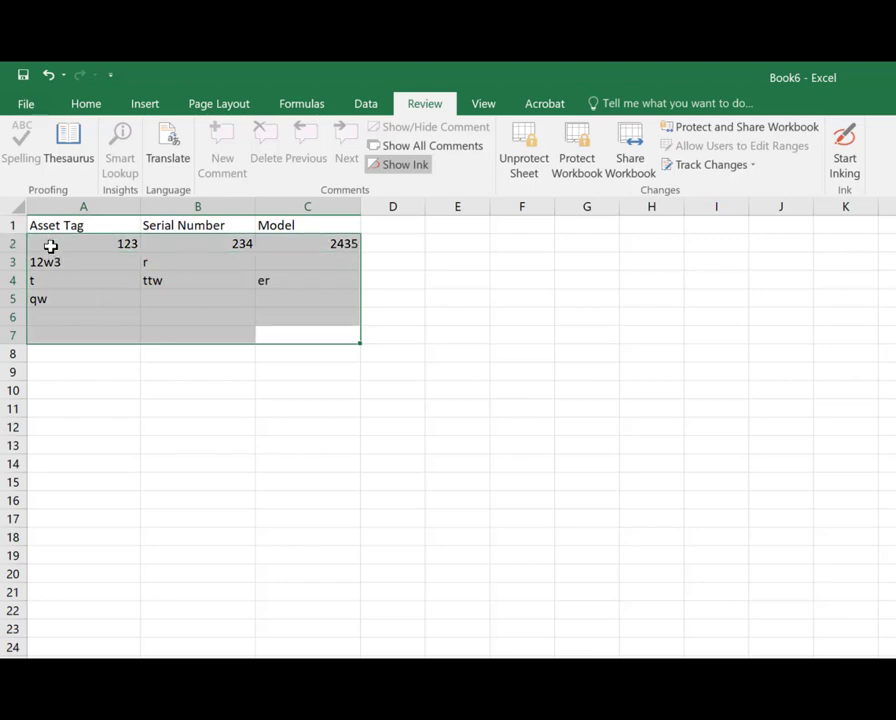
key(Delete)
click(98, 248)
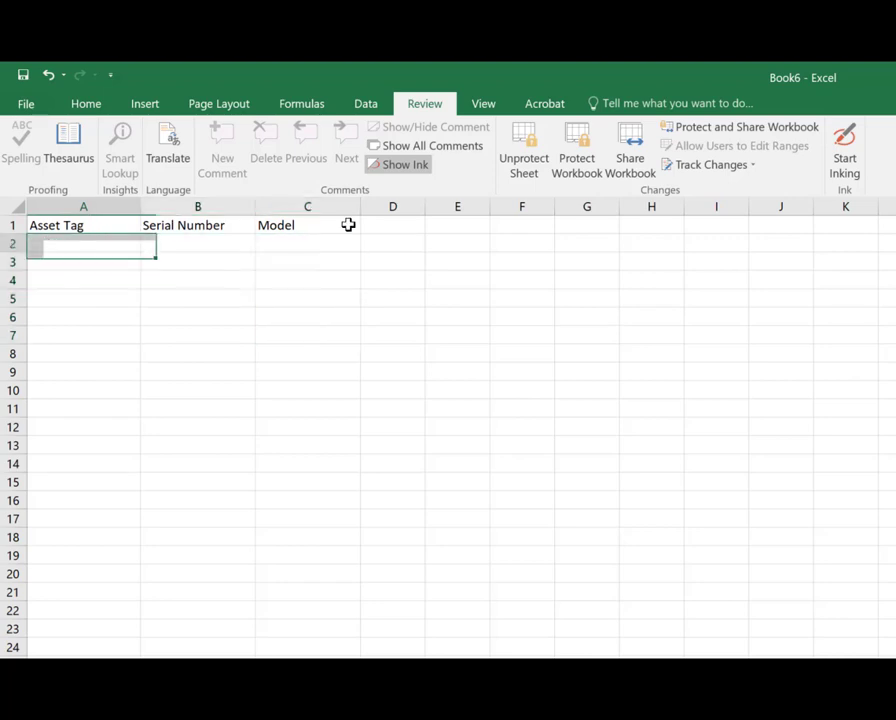
click(542, 158)
Step: Apply All Borders to the range A1:C9
drag(60, 225, 300, 374)
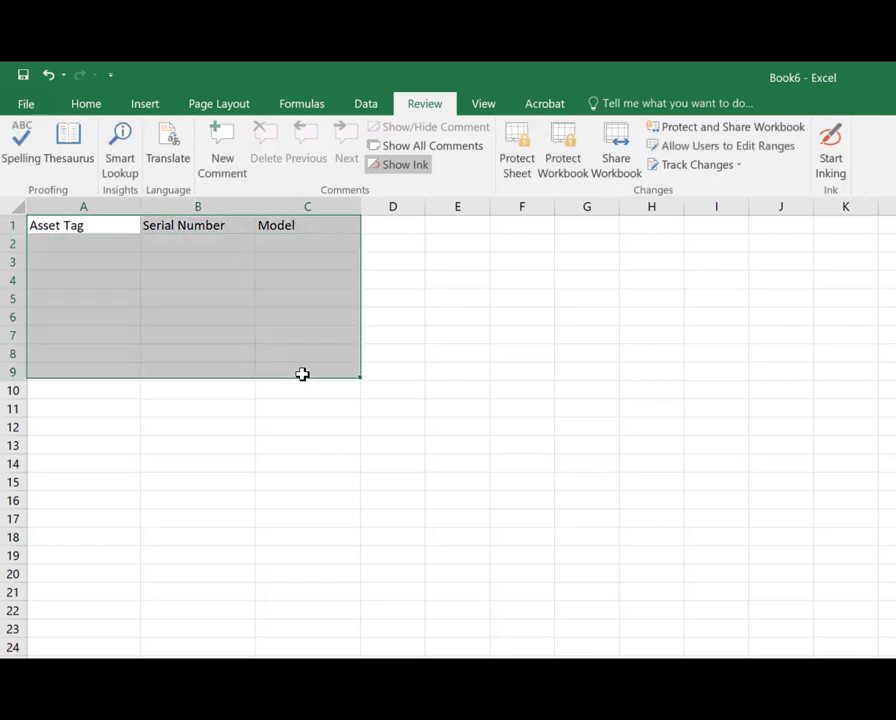
click(85, 104)
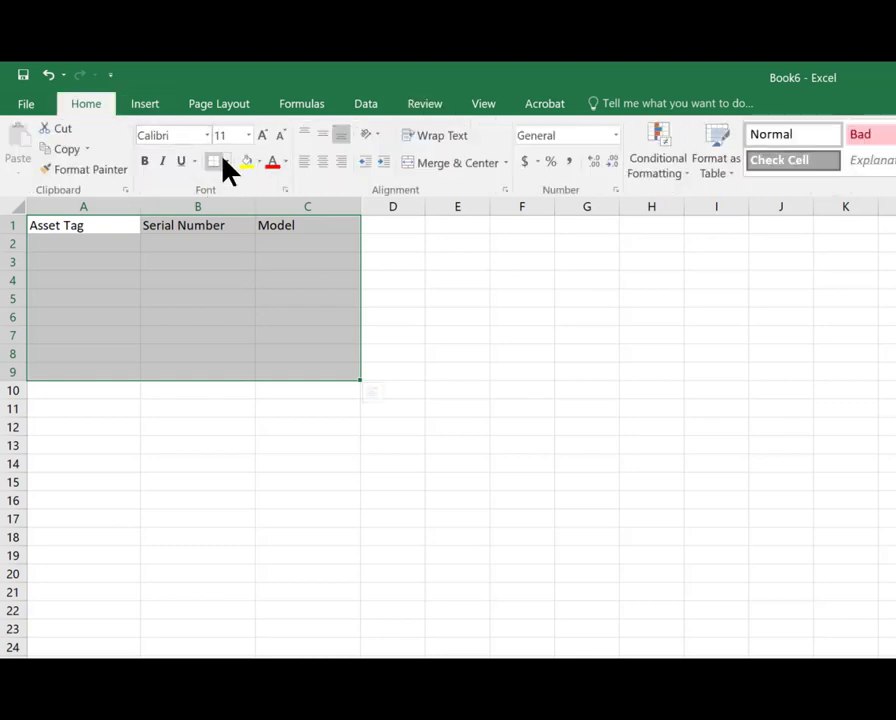
click(225, 161)
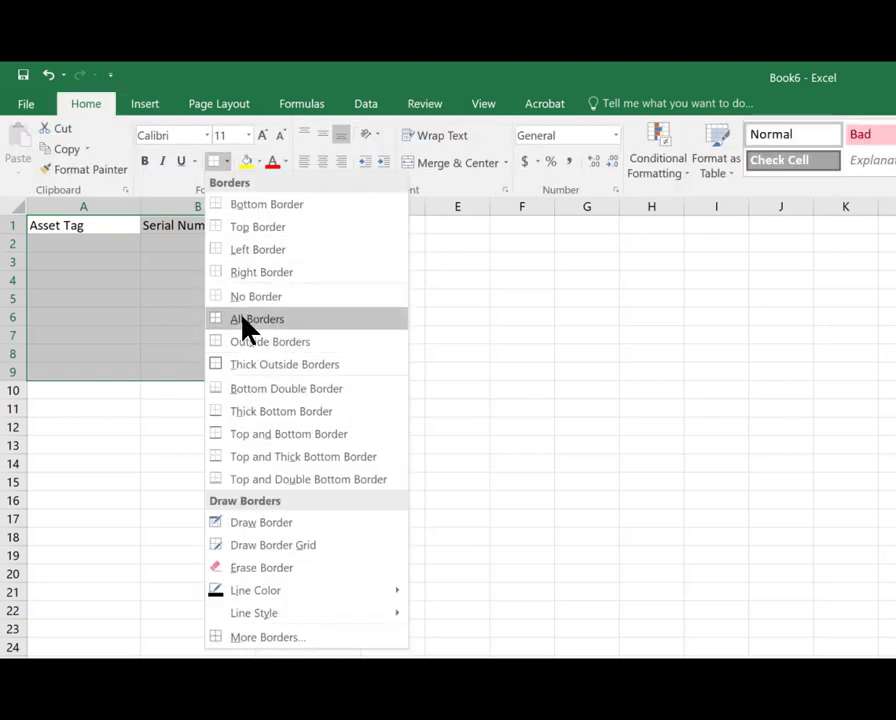
click(247, 319)
click(110, 244)
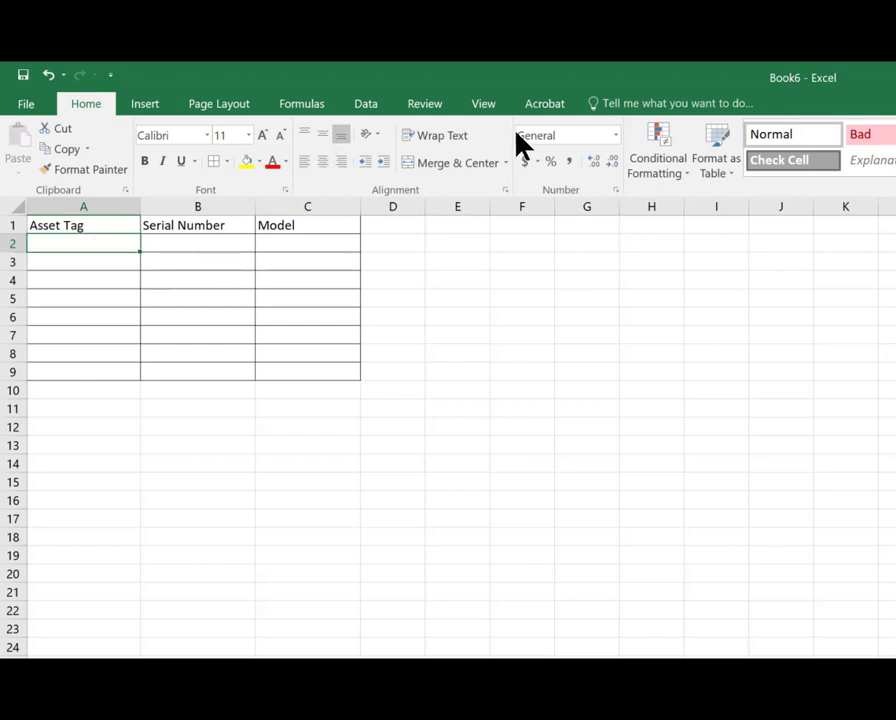
Step: Protect the sheet, allowing users to select only unlocked cells
click(432, 105)
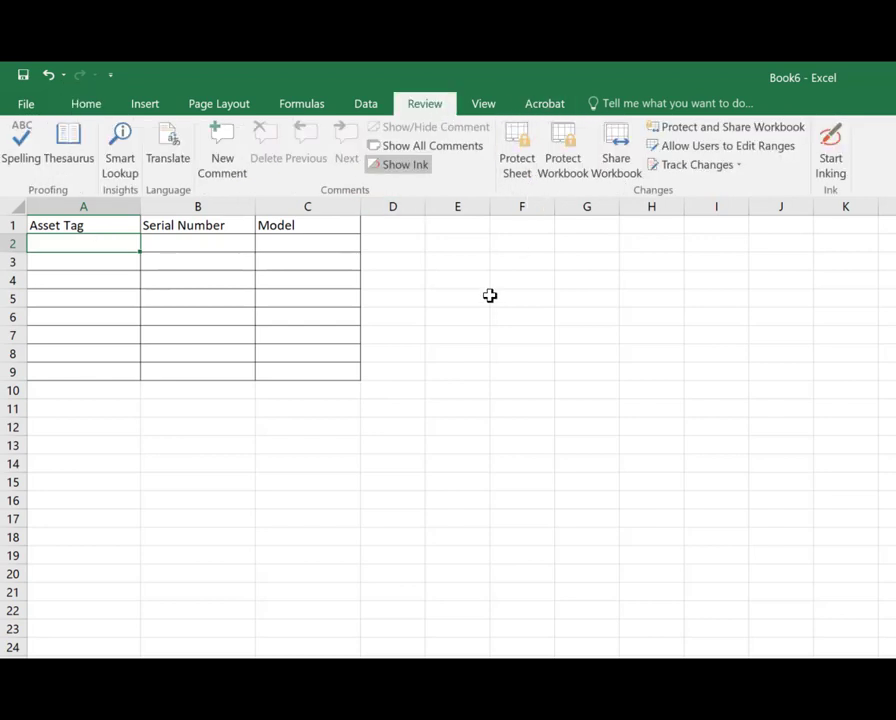
click(517, 155)
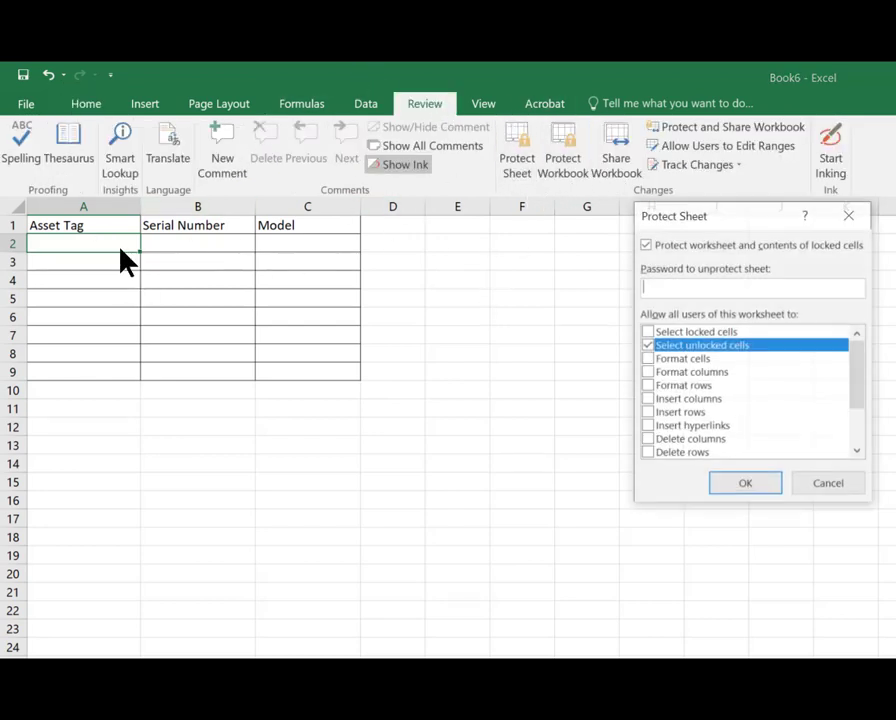
click(766, 490)
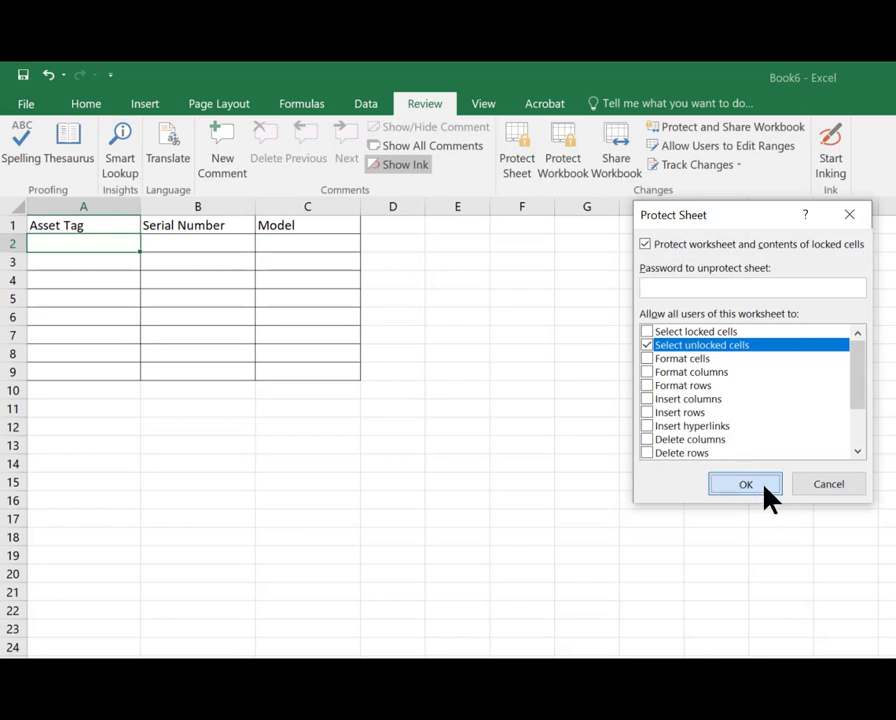
Step: Enter test values 12335, qsrewq and 1233 across row 2 and move down column B to row 7
text(12335)
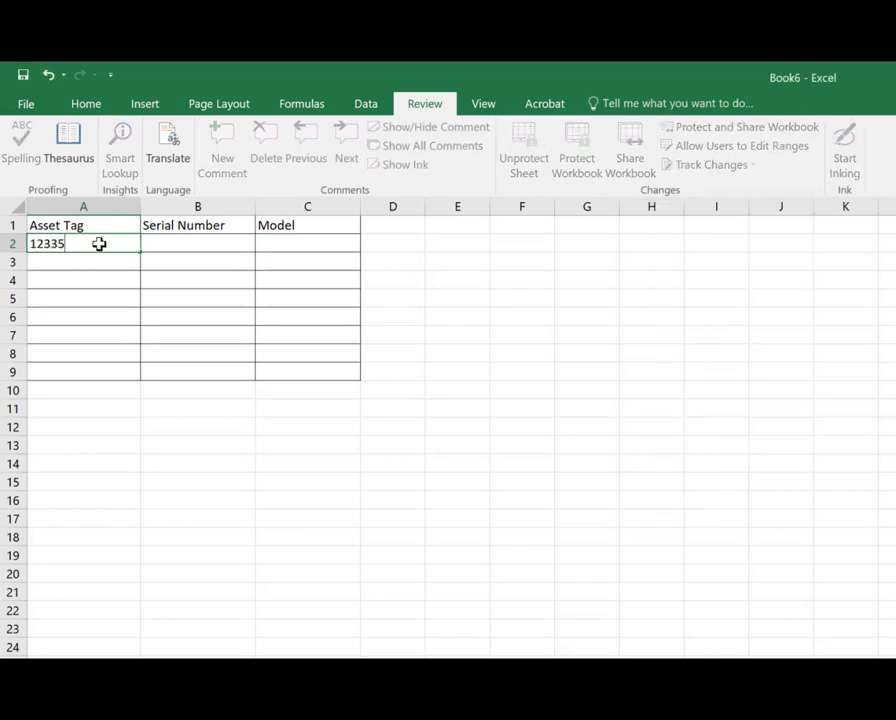
key(Tab)
text(qsr)
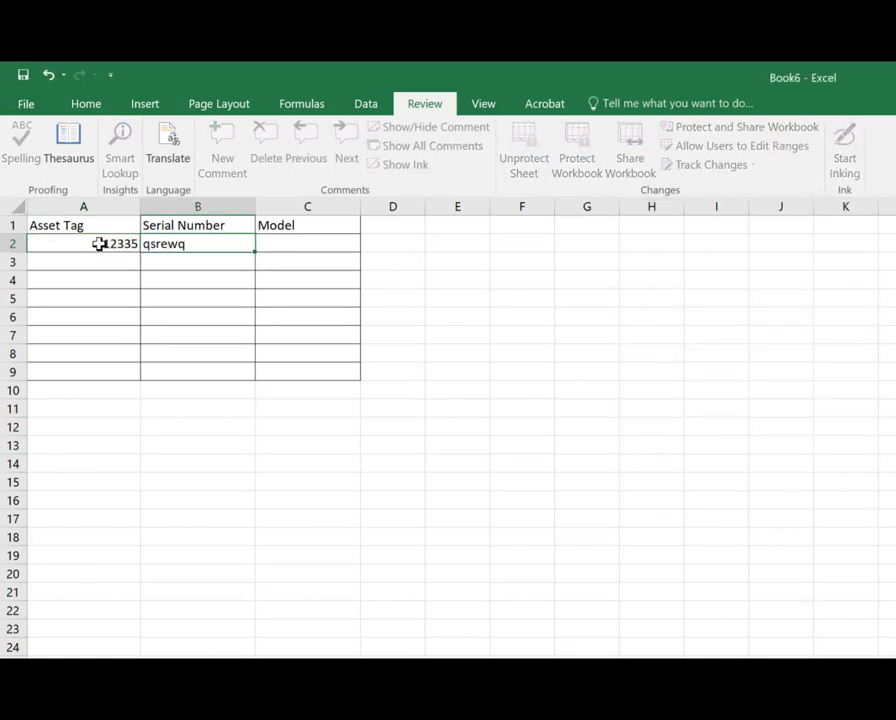
key(Tab)
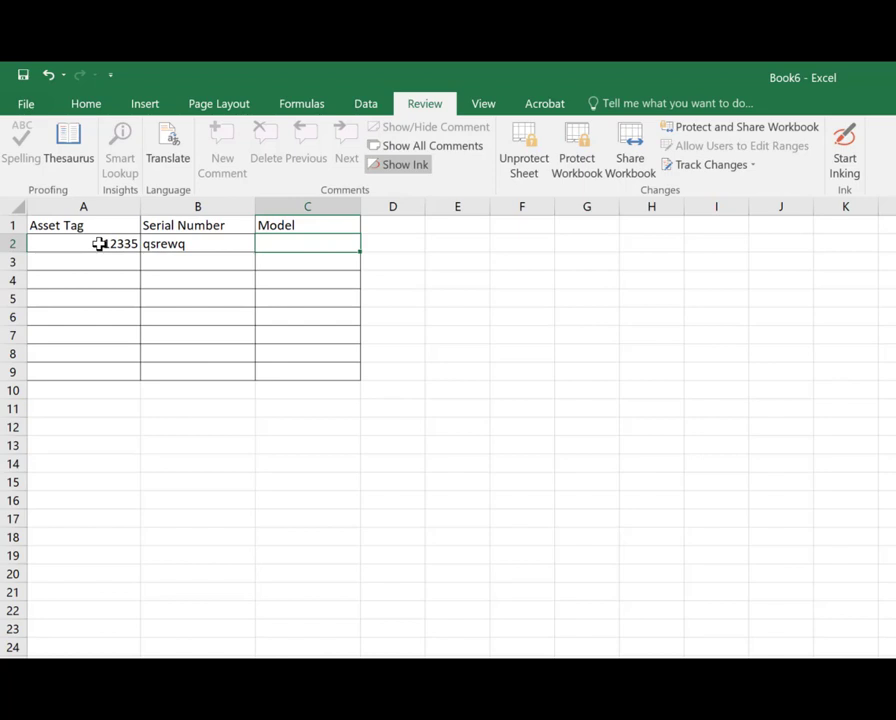
text(1233)
key(Return)
key(Tab)
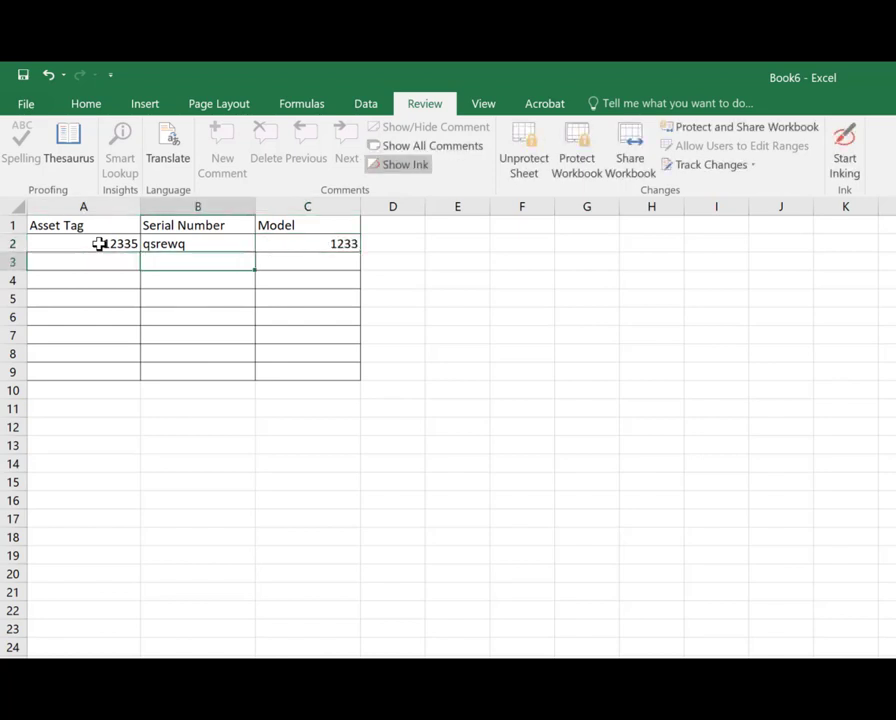
key(Down)
key(Down)
key(Down)
key(Down)
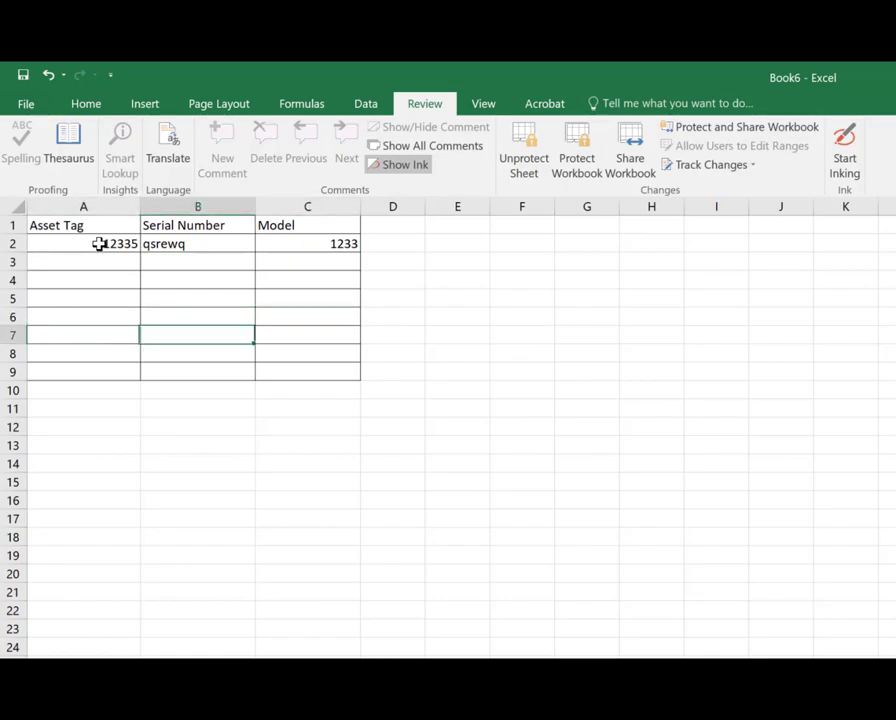